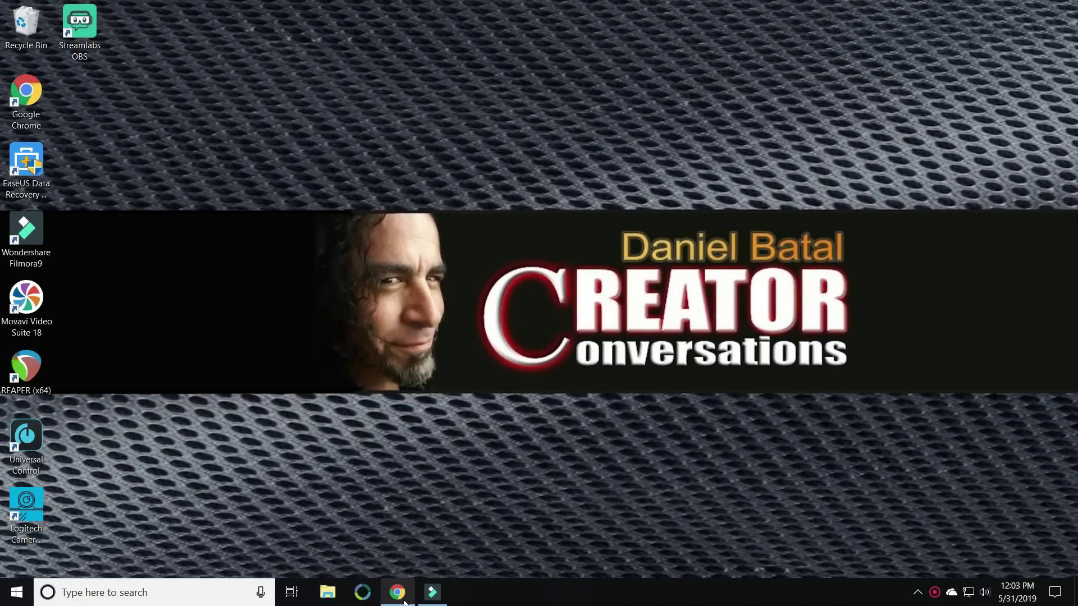
Open Google Maps in a new Chrome window by searching 'maps'.
{"action": "left_click", "coordinate": [398, 593]}
{"action": "left_click", "coordinate": [434, 289]}
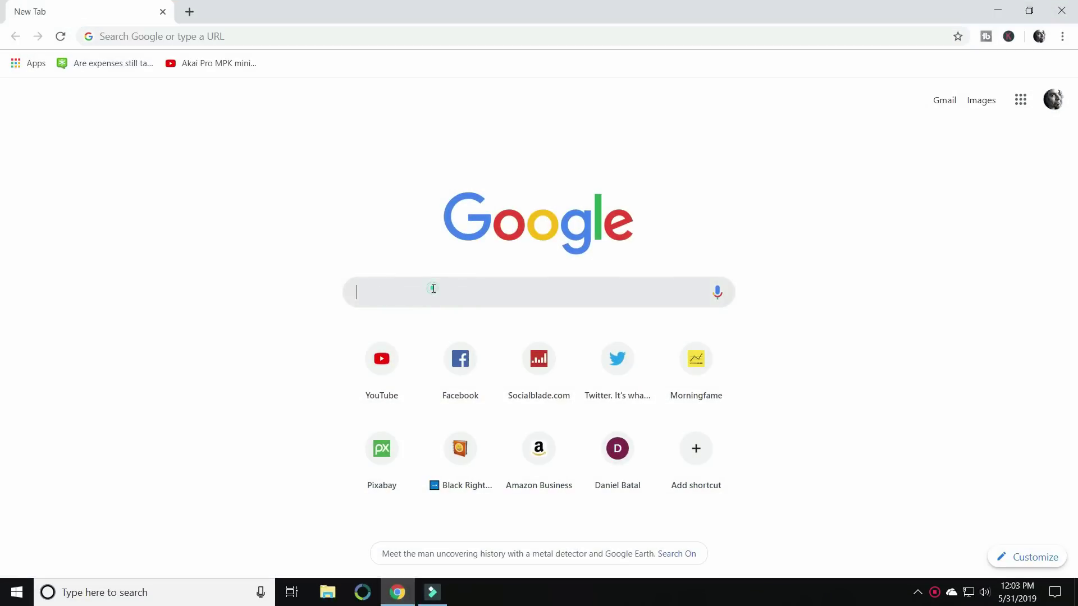
{"action": "type", "text": "maps"}
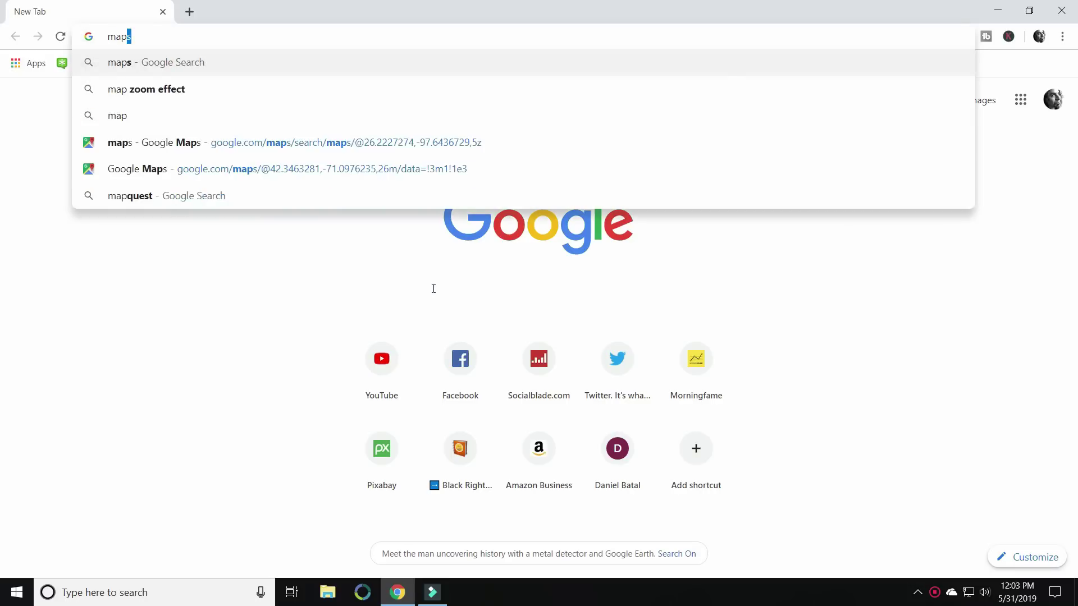
{"action": "key", "text": "Return"}
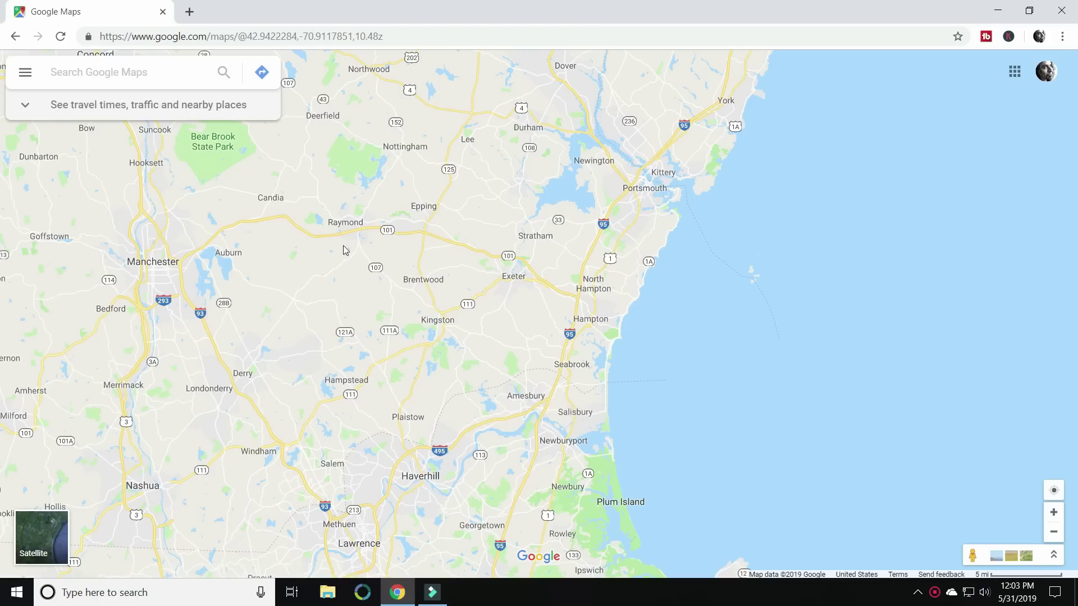
Pan and zoom the map until everything from Spain to Moscow fits on screen.
{"action": "left_click_drag", "start_coordinate": [342, 245], "coordinate": [438, 247]}
{"action": "scroll", "coordinate": [440, 247], "scroll_direction": "down", "scroll_amount": 5}
{"action": "scroll", "coordinate": [443, 247], "scroll_direction": "down", "scroll_amount": 10}
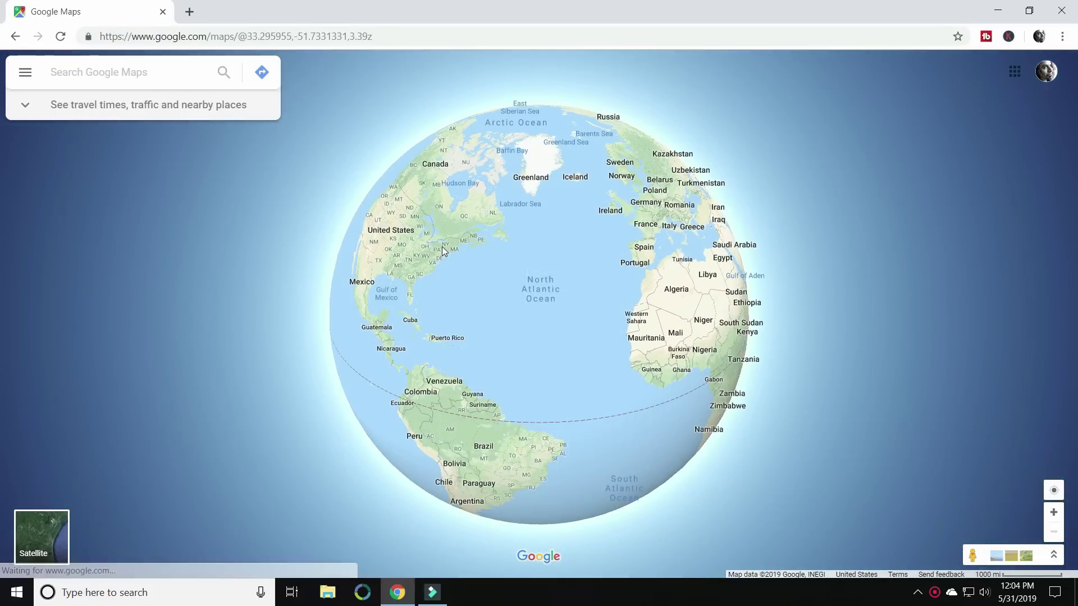
{"action": "left_click_drag", "start_coordinate": [582, 320], "coordinate": [333, 270]}
{"action": "left_click_drag", "start_coordinate": [624, 290], "coordinate": [517, 331]}
{"action": "scroll", "coordinate": [518, 283], "scroll_direction": "up", "scroll_amount": 2}
{"action": "scroll", "coordinate": [371, 250], "scroll_direction": "up", "scroll_amount": 5}
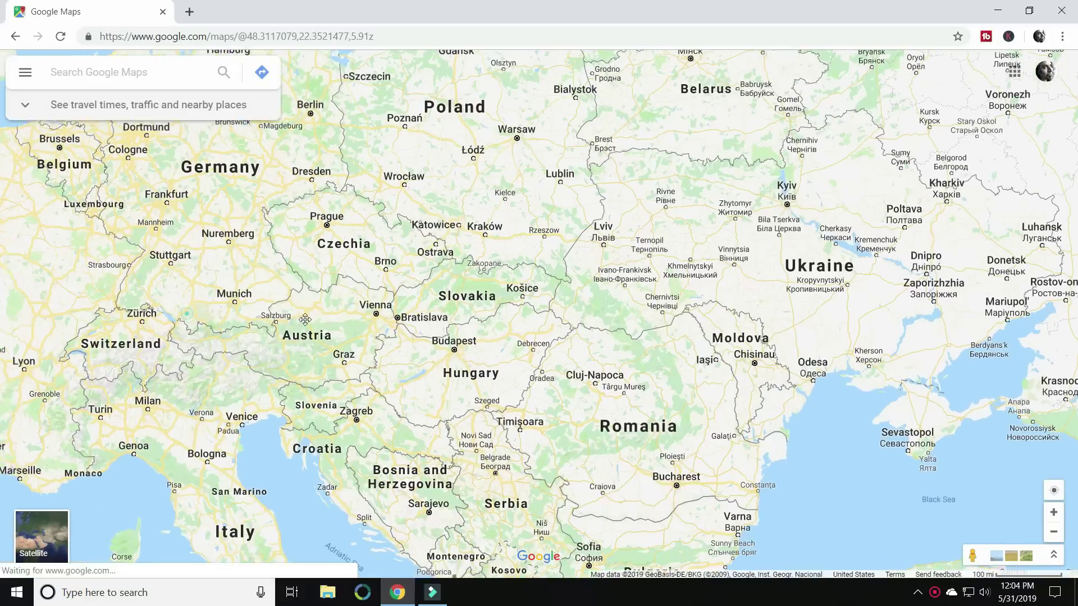
{"action": "left_click_drag", "start_coordinate": [305, 319], "coordinate": [702, 317]}
{"action": "scroll", "coordinate": [821, 248], "scroll_direction": "down", "scroll_amount": 2}
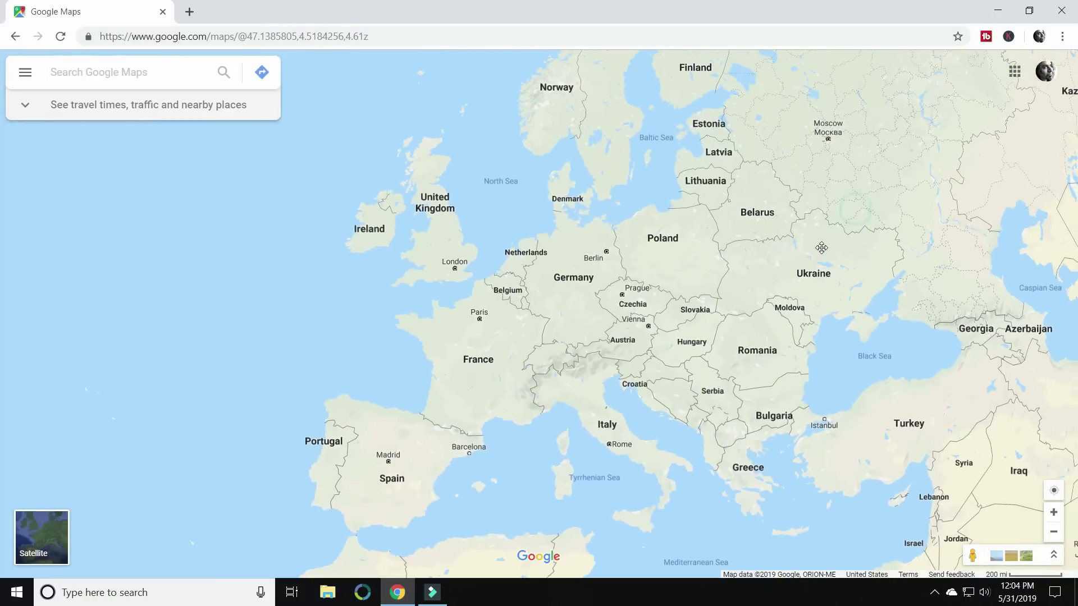
{"action": "left_click_drag", "start_coordinate": [821, 248], "coordinate": [765, 222]}
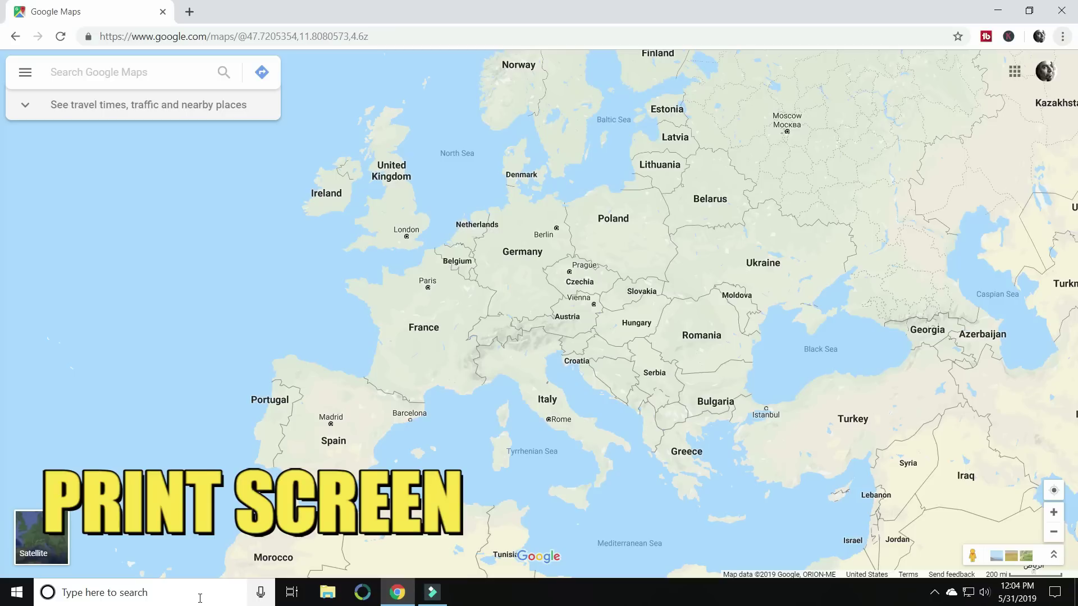
Launch Paint maximized and paste the captured Europe map screenshot onto the canvas.
{"action": "left_click", "coordinate": [150, 602]}
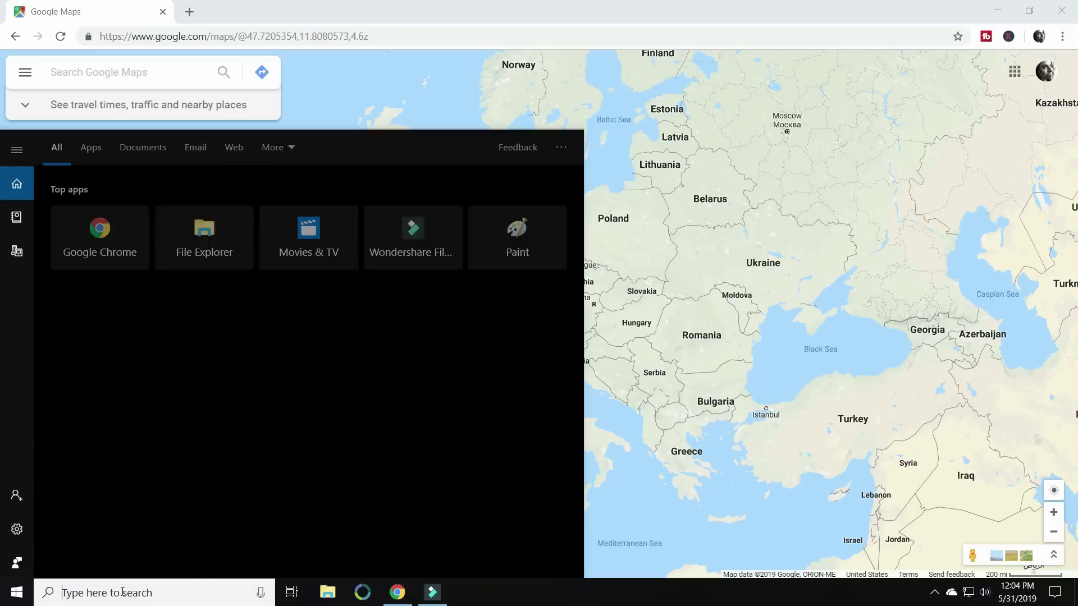
{"action": "type", "text": "Paint"}
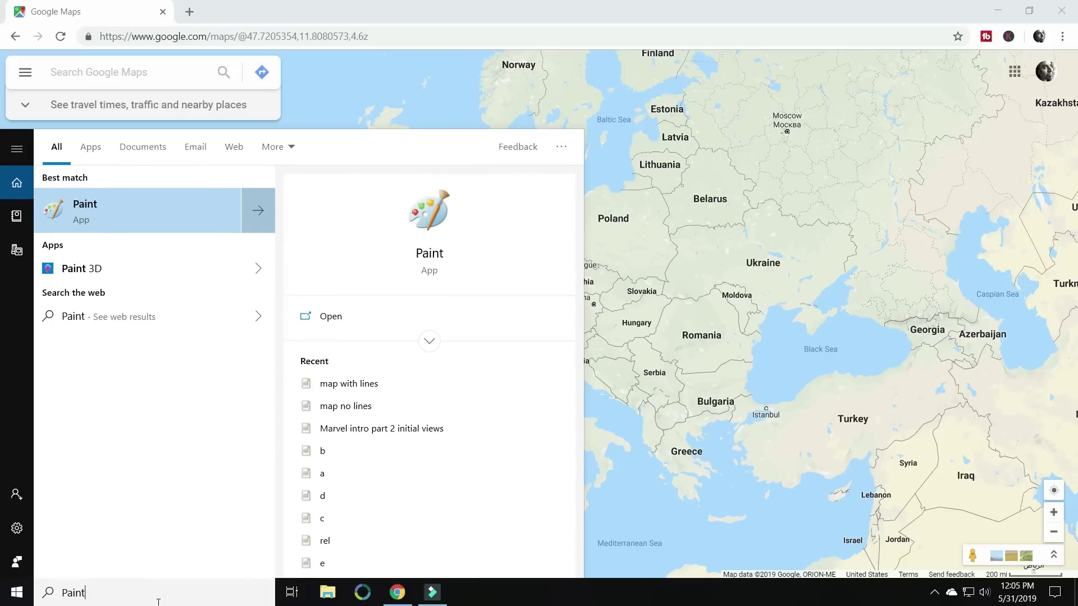
{"action": "key", "text": "Return"}
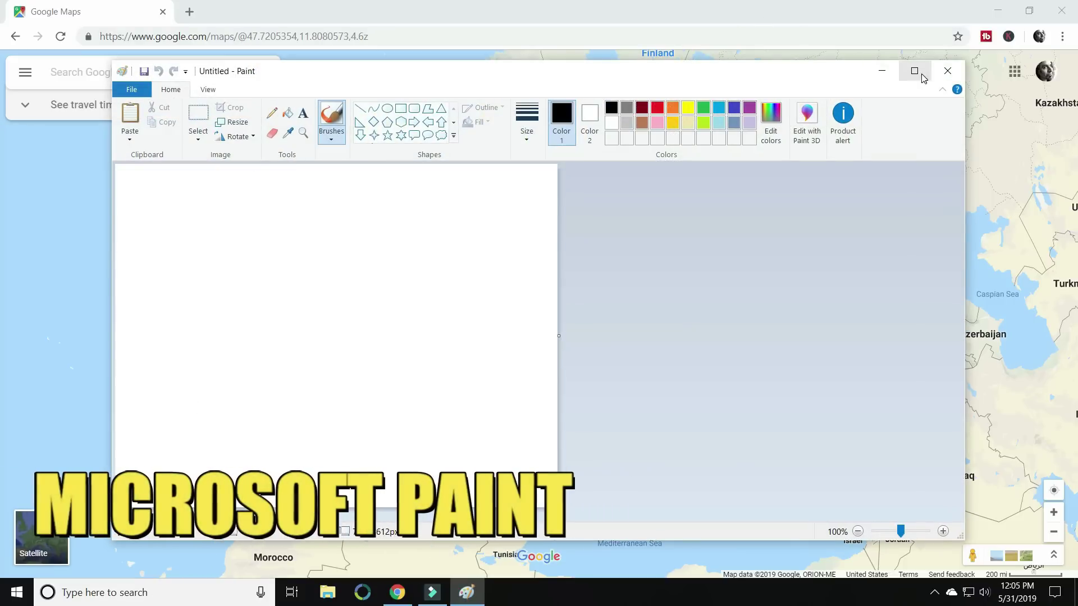
{"action": "left_click", "coordinate": [915, 70]}
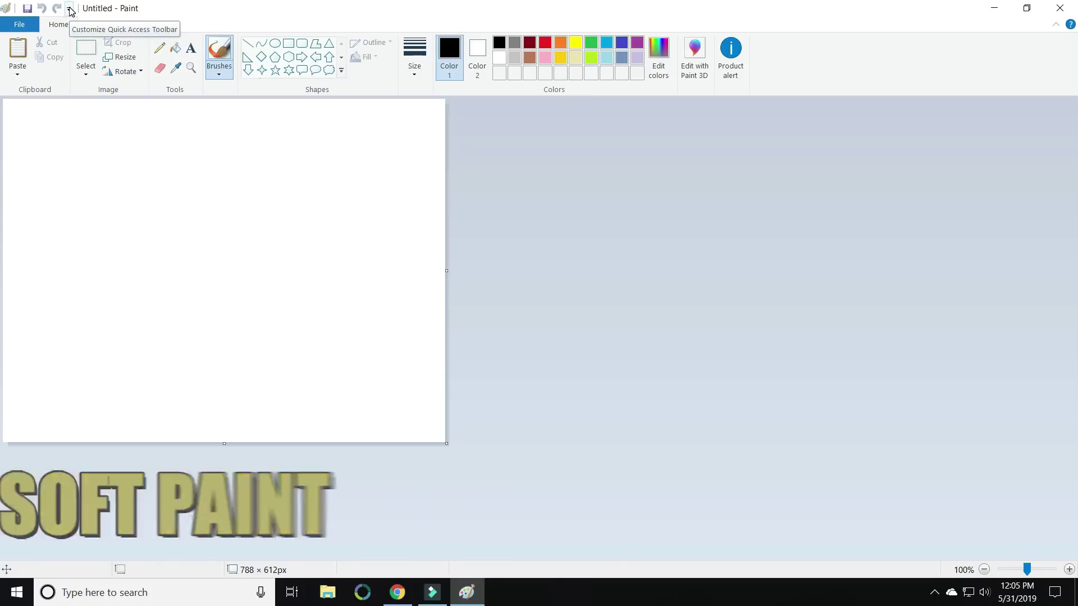
{"action": "left_click", "coordinate": [18, 52]}
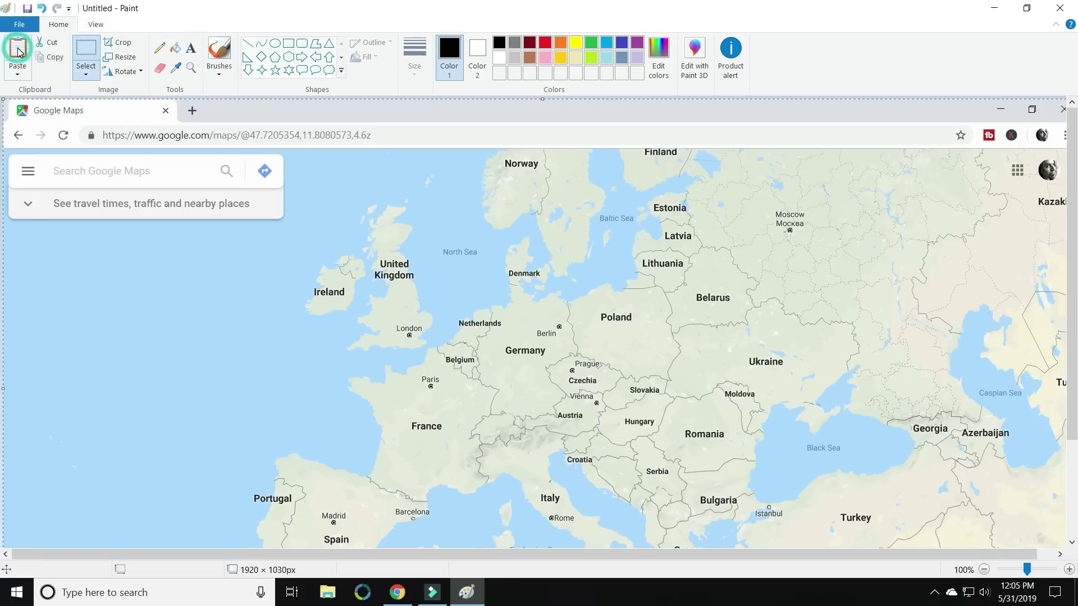
{"action": "scroll", "coordinate": [1026, 132], "scroll_direction": "down", "scroll_amount": 2}
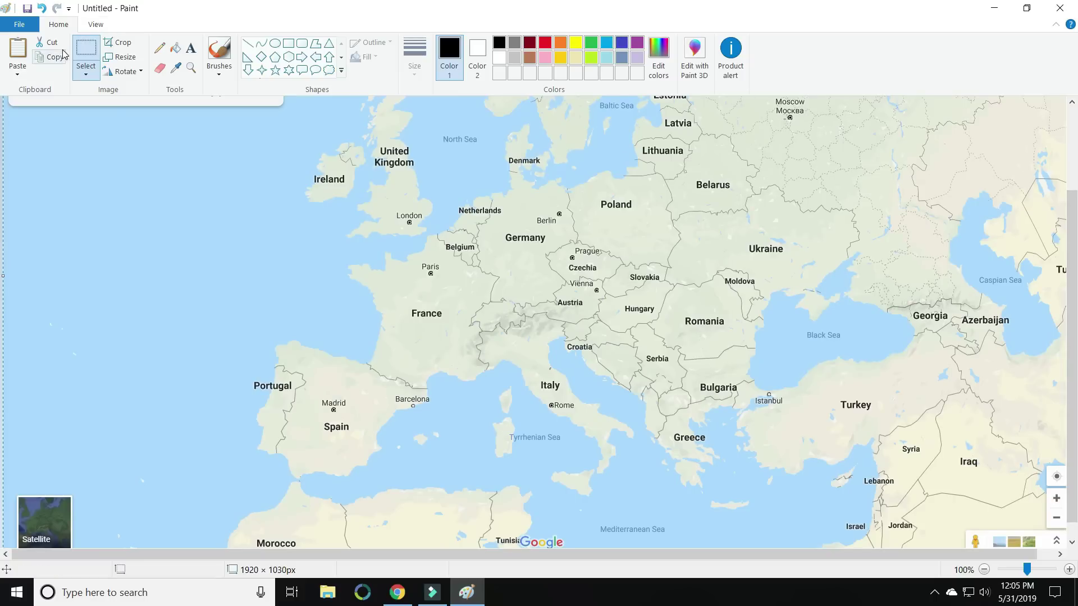
Bring up File > Save as, then cancel it without saving.
{"action": "left_click", "coordinate": [33, 24]}
{"action": "left_click", "coordinate": [65, 136]}
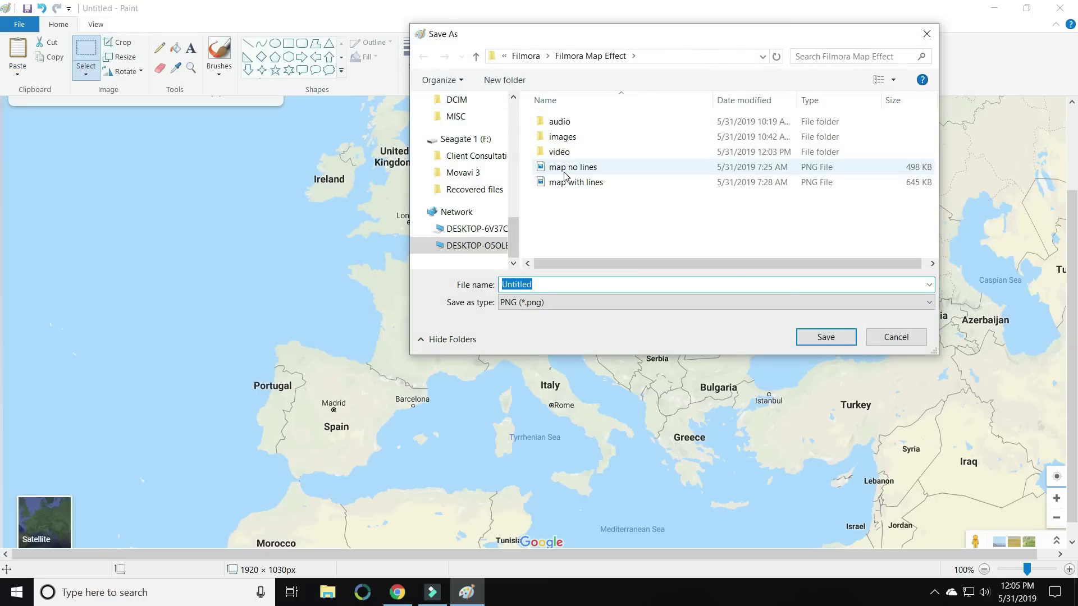
{"action": "key", "text": "Escape"}
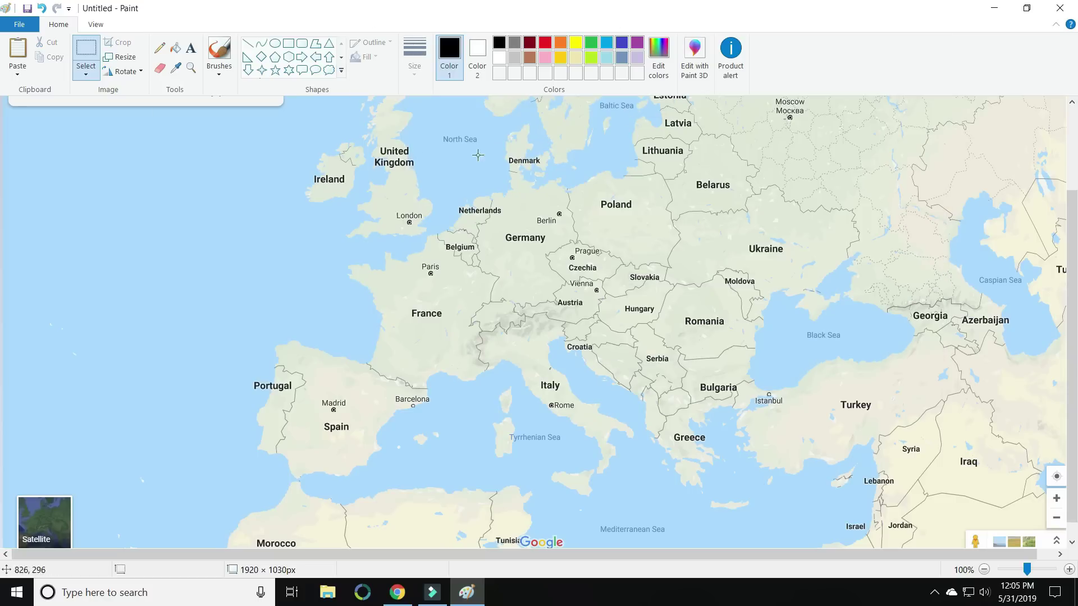
Draw a small red dot on Madrid with a red, no-outline, solid-fill ellipse.
{"action": "left_click", "coordinate": [544, 43]}
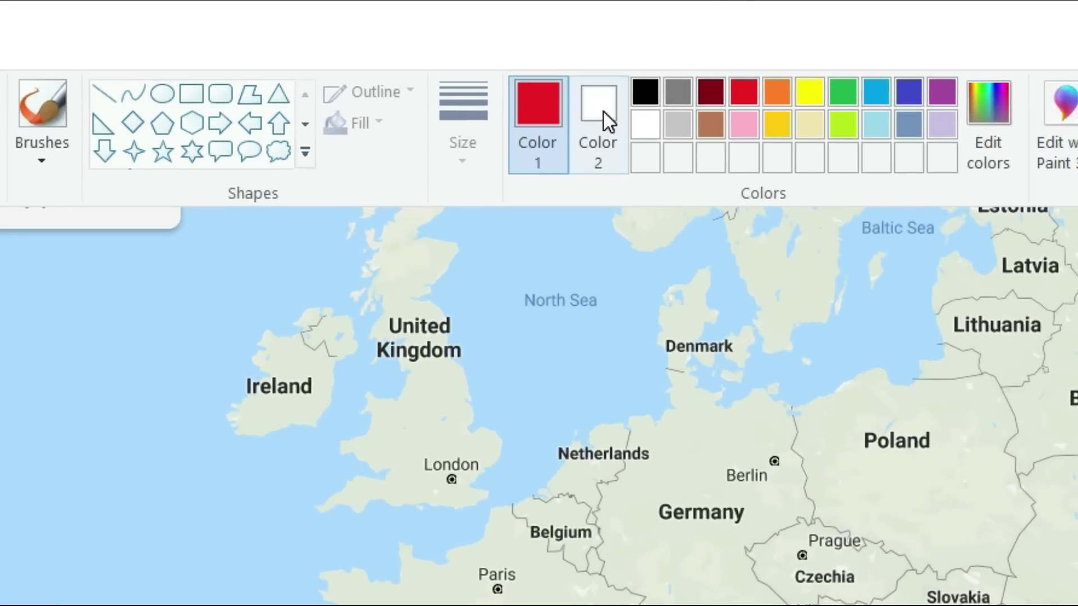
{"action": "left_click", "coordinate": [528, 75]}
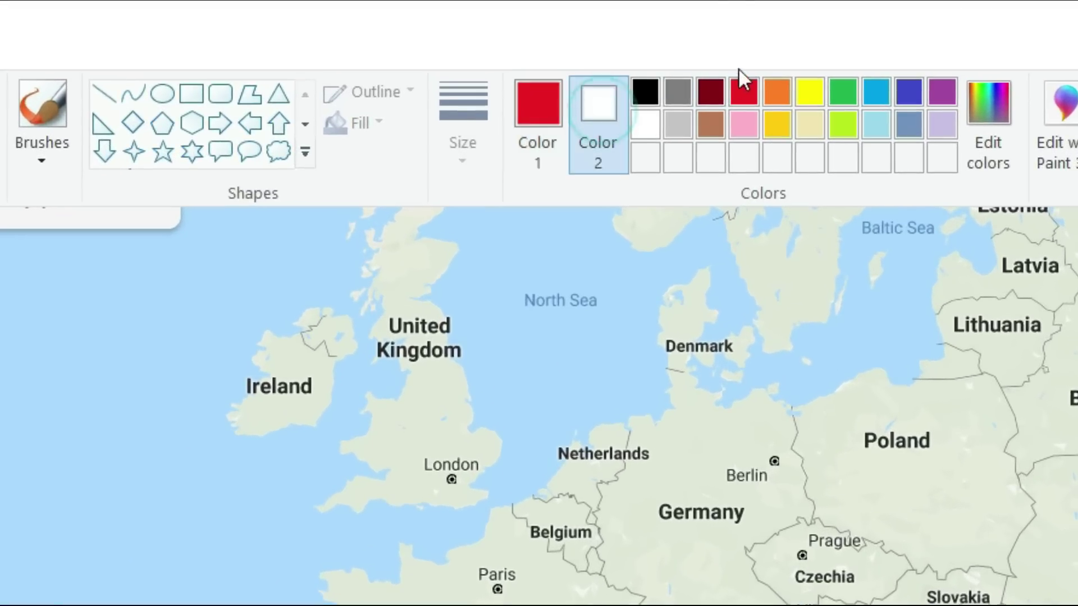
{"action": "left_click", "coordinate": [739, 92]}
{"action": "left_click", "coordinate": [158, 97]}
{"action": "left_click", "coordinate": [397, 96]}
{"action": "left_click", "coordinate": [404, 127]}
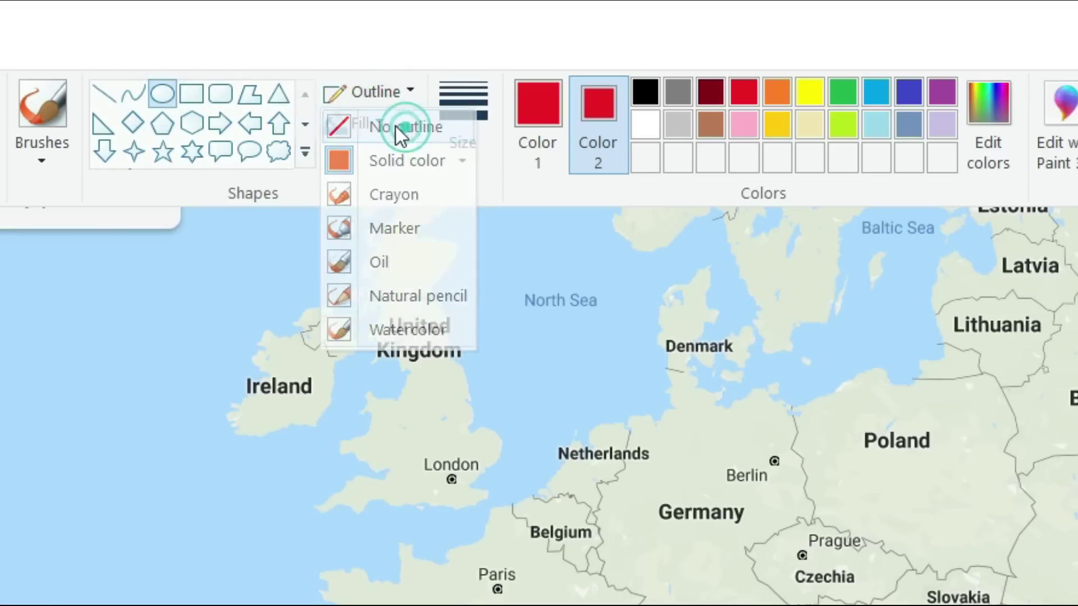
{"action": "left_click", "coordinate": [354, 122]}
{"action": "left_click", "coordinate": [382, 207]}
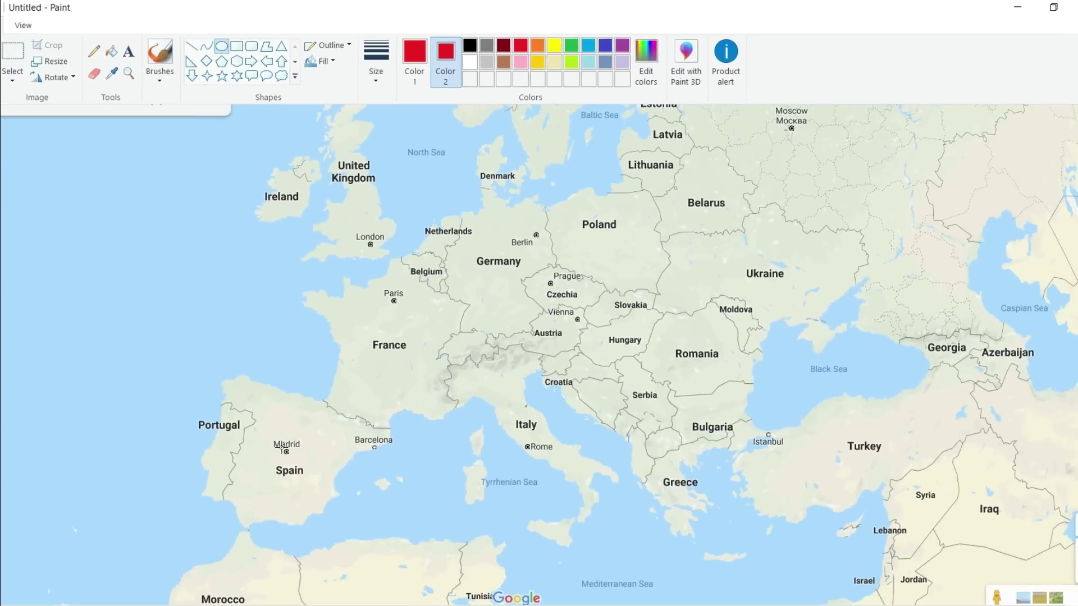
{"action": "left_click_drag", "start_coordinate": [283, 447], "coordinate": [289, 456]}
{"action": "left_click", "coordinate": [329, 45]}
{"action": "left_click", "coordinate": [568, 193]}
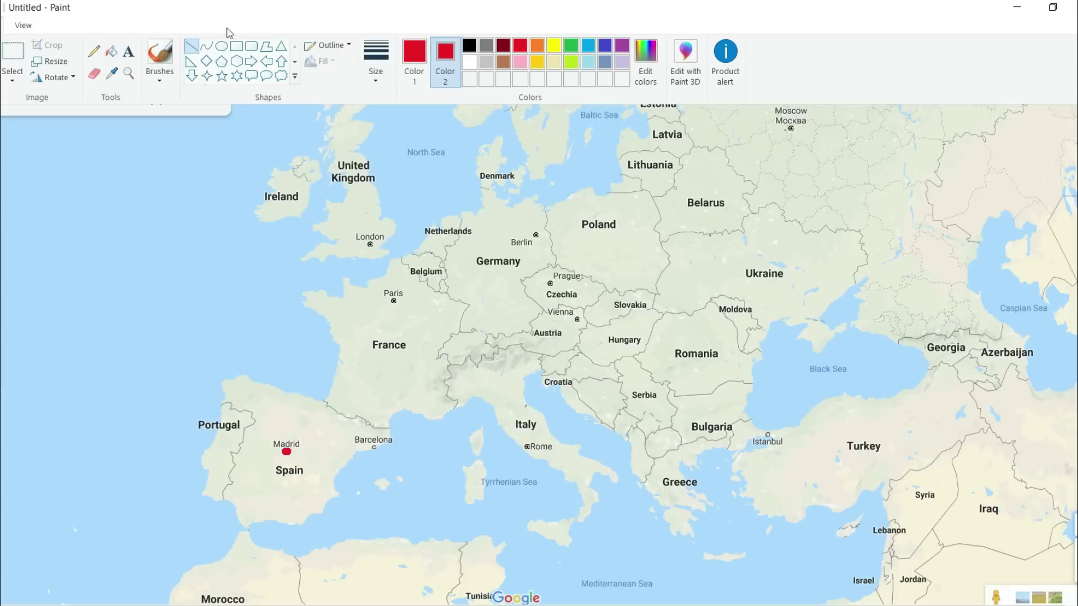
Select the Line tool with a solid colour outline.
{"action": "left_click", "coordinate": [192, 46]}
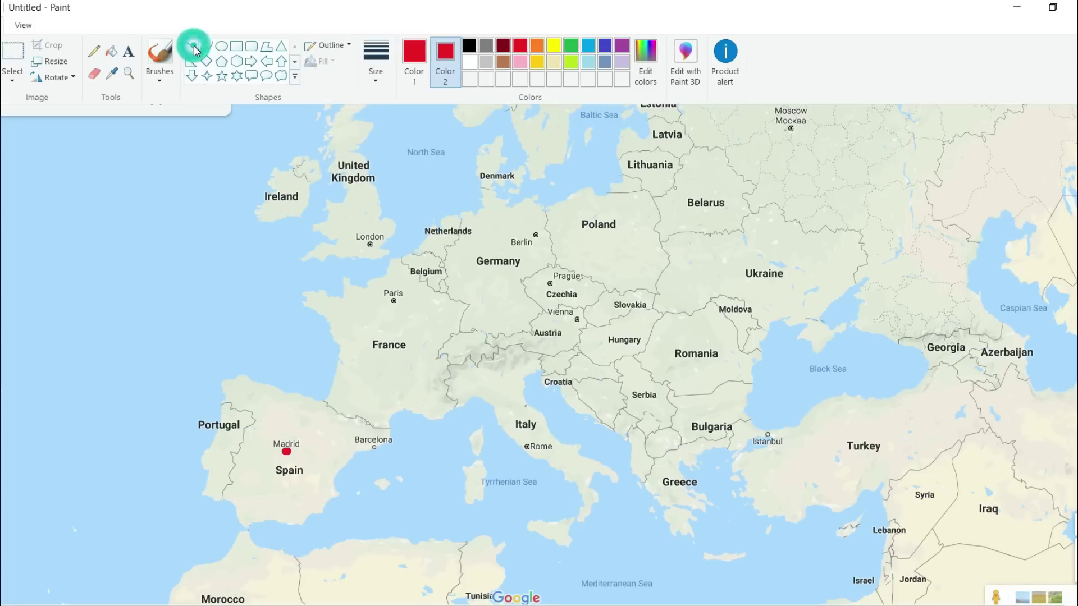
{"action": "left_click", "coordinate": [328, 45]}
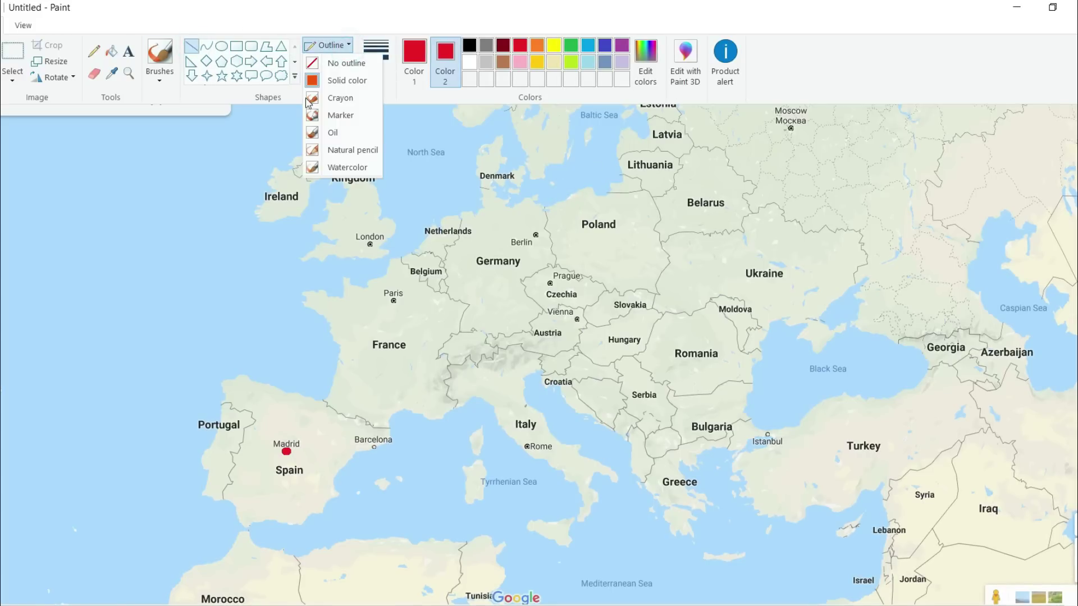
{"action": "left_click", "coordinate": [331, 82]}
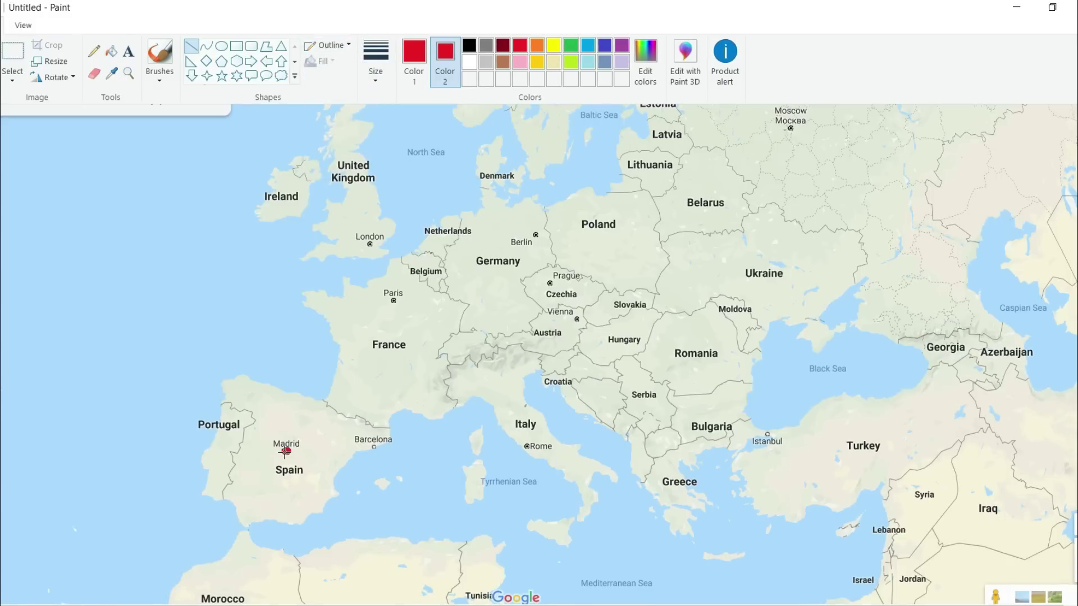
Draw red line segments Madrid–Paris–Berlin–Moscow and bring up File > Save as.
{"action": "mouse_move", "coordinate": [286, 451]}
{"action": "left_mouse_down"}
{"action": "mouse_move", "coordinate": [361, 366]}
{"action": "mouse_move", "coordinate": [390, 296]}
{"action": "mouse_move", "coordinate": [534, 234]}
{"action": "left_mouse_up"}
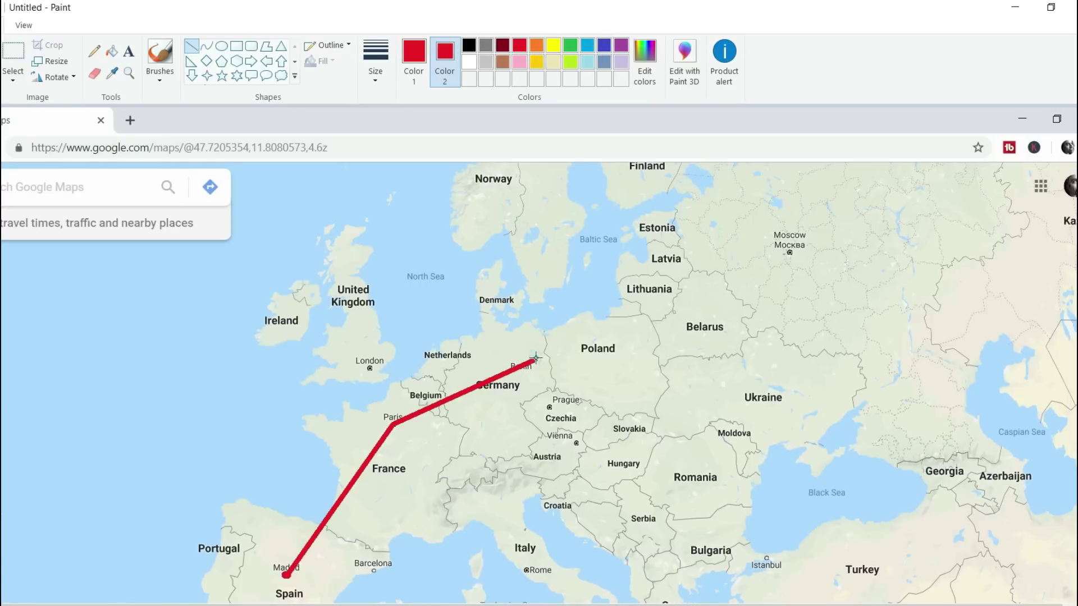
{"action": "left_click_drag", "start_coordinate": [536, 358], "coordinate": [778, 258]}
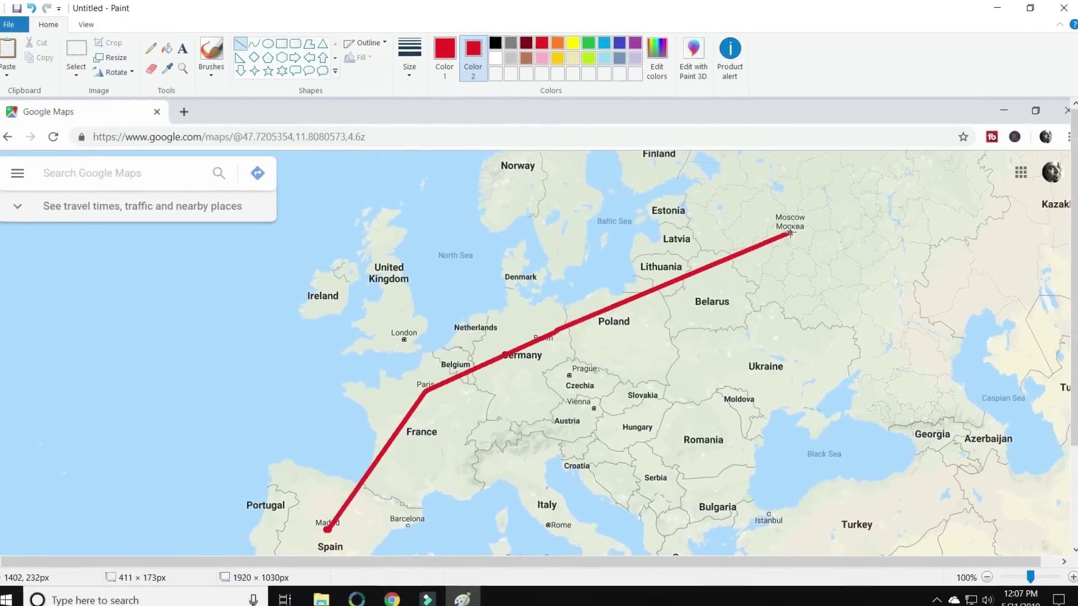
{"action": "left_click", "coordinate": [920, 493]}
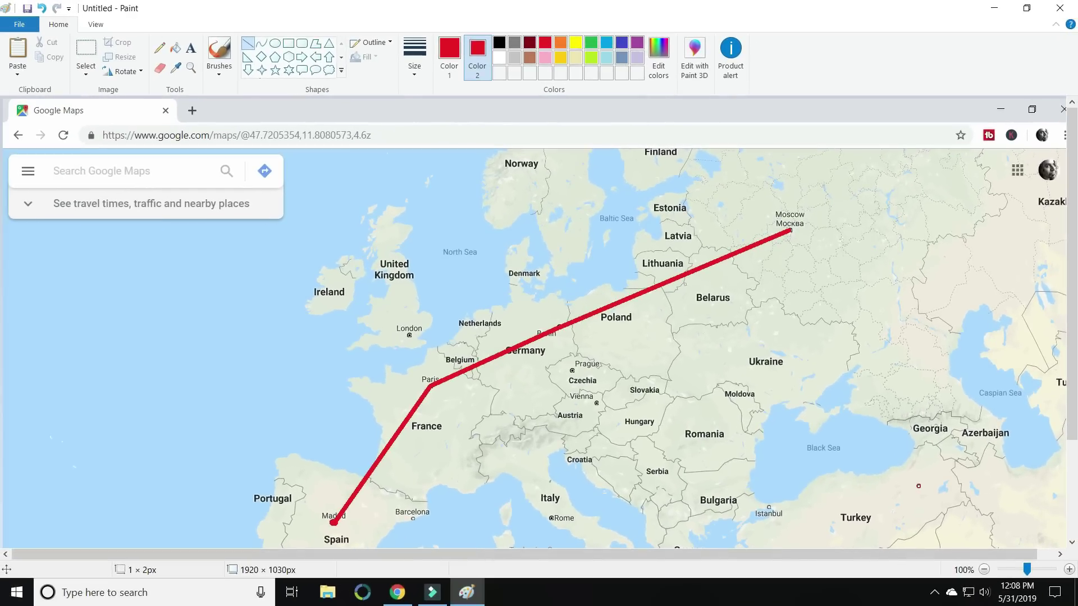
{"action": "left_click", "coordinate": [19, 24]}
{"action": "left_click", "coordinate": [67, 140]}
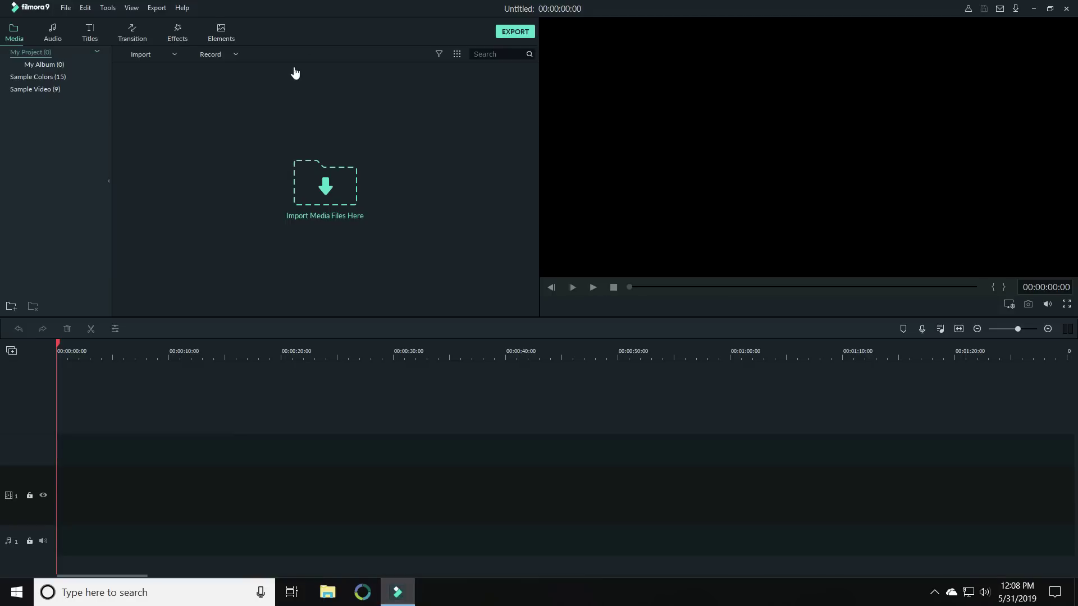
Place 'map no lines' then 'map with lines' on track 1, each stretched to 20 seconds.
{"action": "left_click_drag", "start_coordinate": [169, 135], "coordinate": [54, 501]}
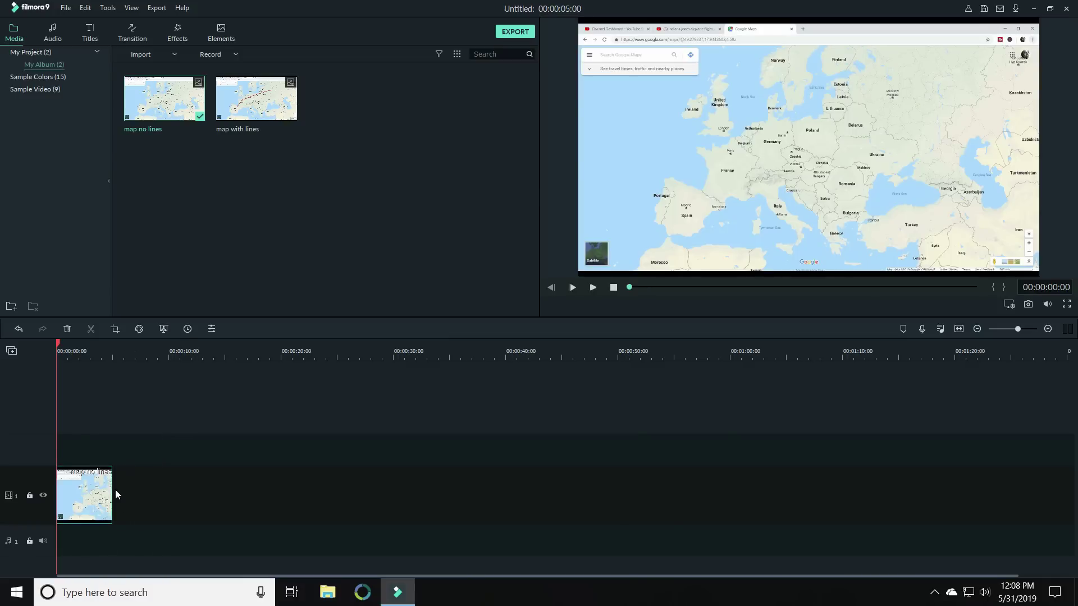
{"action": "left_click_drag", "start_coordinate": [111, 493], "coordinate": [280, 493]}
{"action": "left_click_drag", "start_coordinate": [318, 342], "coordinate": [54, 447]}
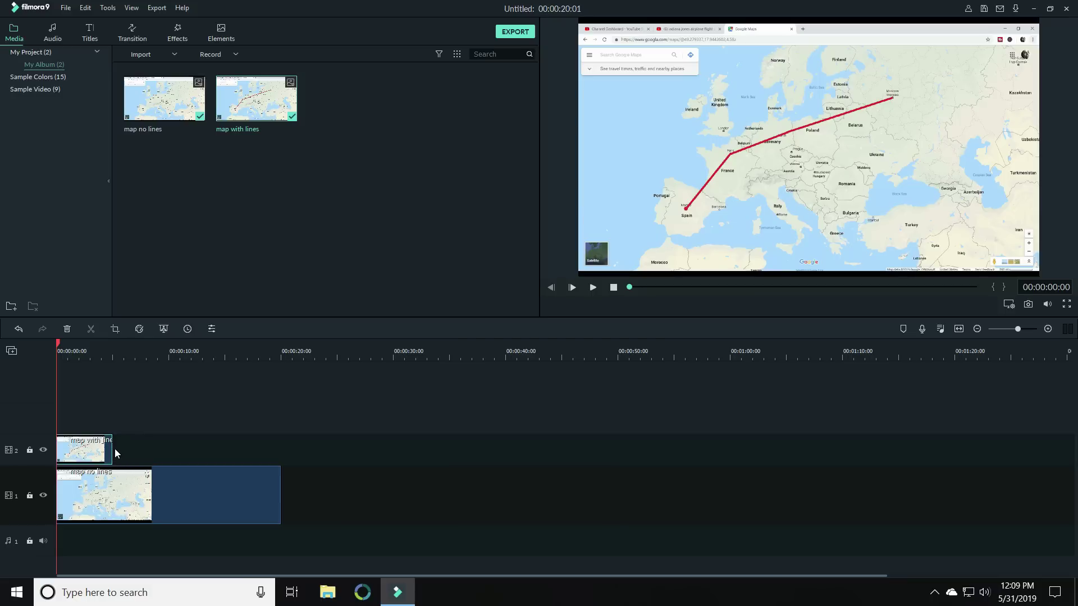
{"action": "left_click_drag", "start_coordinate": [112, 449], "coordinate": [277, 450]}
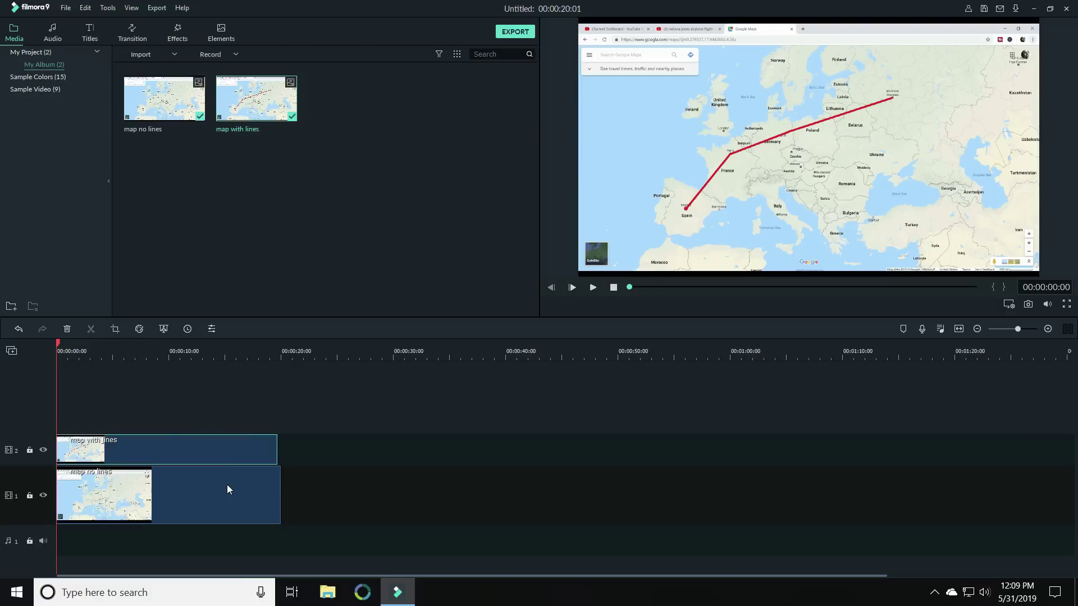
{"action": "left_click_drag", "start_coordinate": [103, 458], "coordinate": [328, 502]}
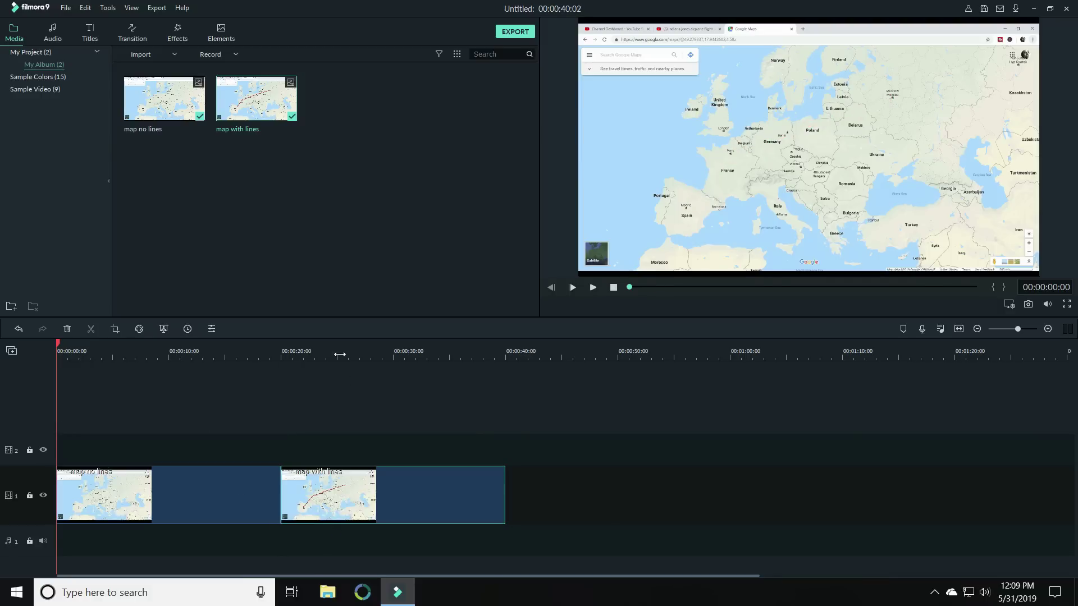
Switch to the Transition library and search it for 'erase'.
{"action": "right_click", "coordinate": [588, 141]}
{"action": "left_click", "coordinate": [449, 161]}
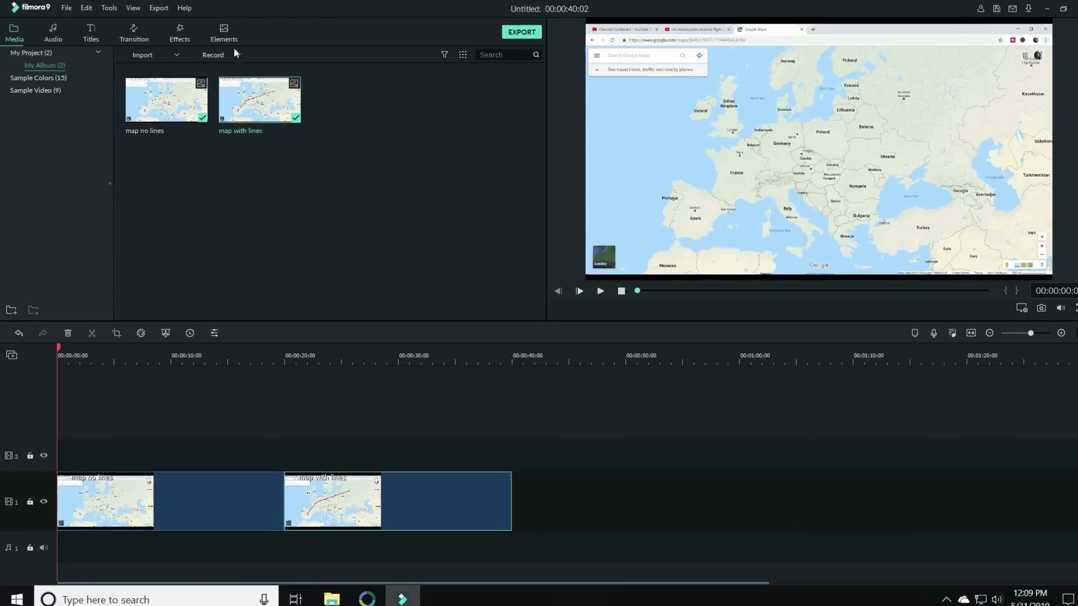
{"action": "left_click", "coordinate": [134, 32]}
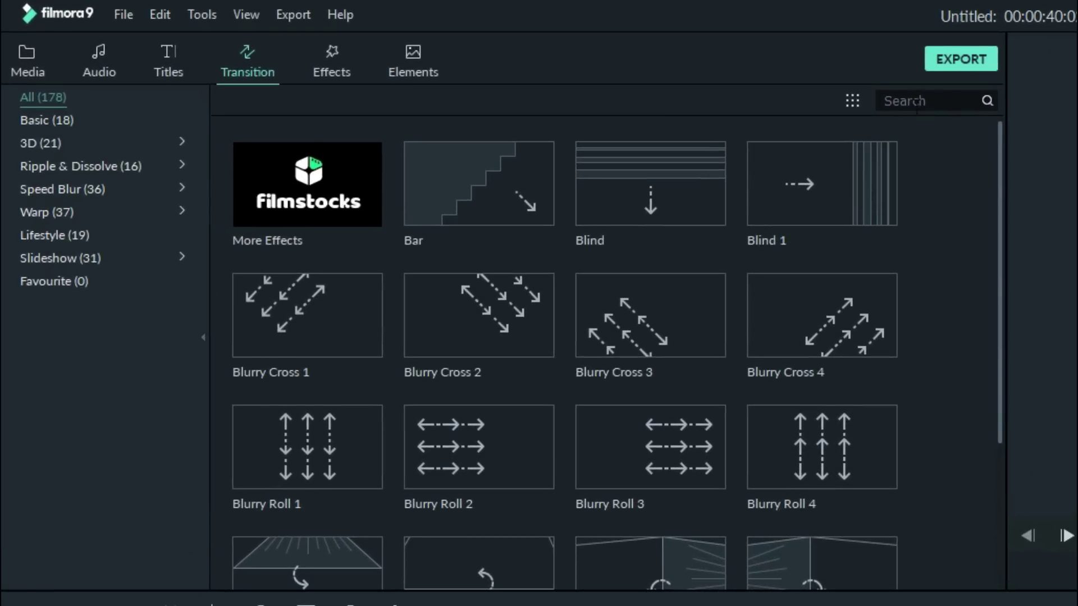
{"action": "left_click", "coordinate": [916, 104]}
{"action": "type", "text": "erase"}
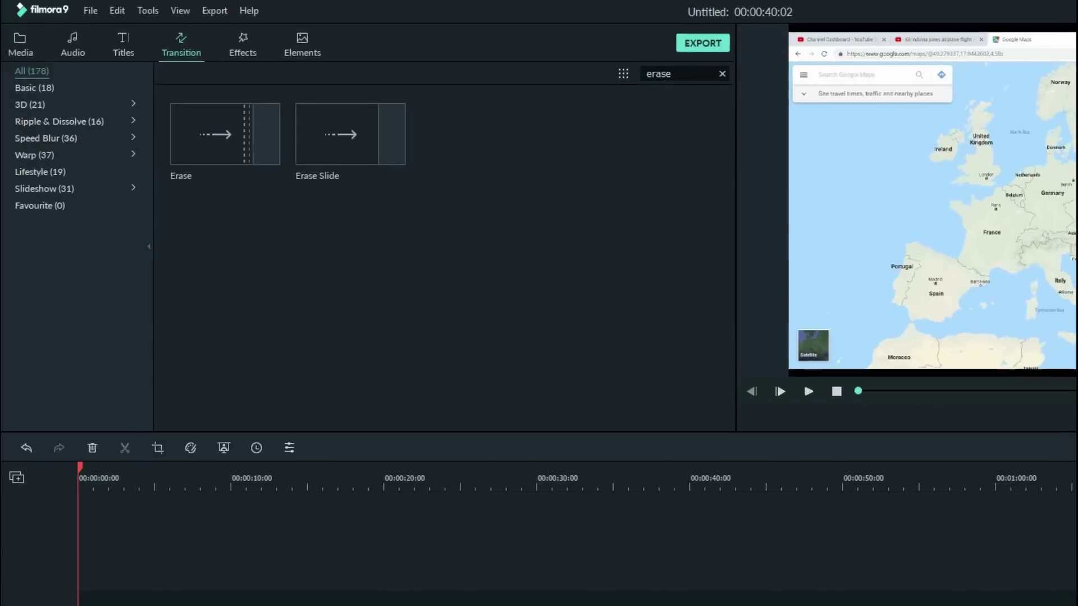
Drop Erase Slide at the second still's start, stretch it back into the first, and preview.
{"action": "left_click_drag", "start_coordinate": [326, 147], "coordinate": [309, 267]}
{"action": "left_click_drag", "start_coordinate": [239, 208], "coordinate": [327, 498]}
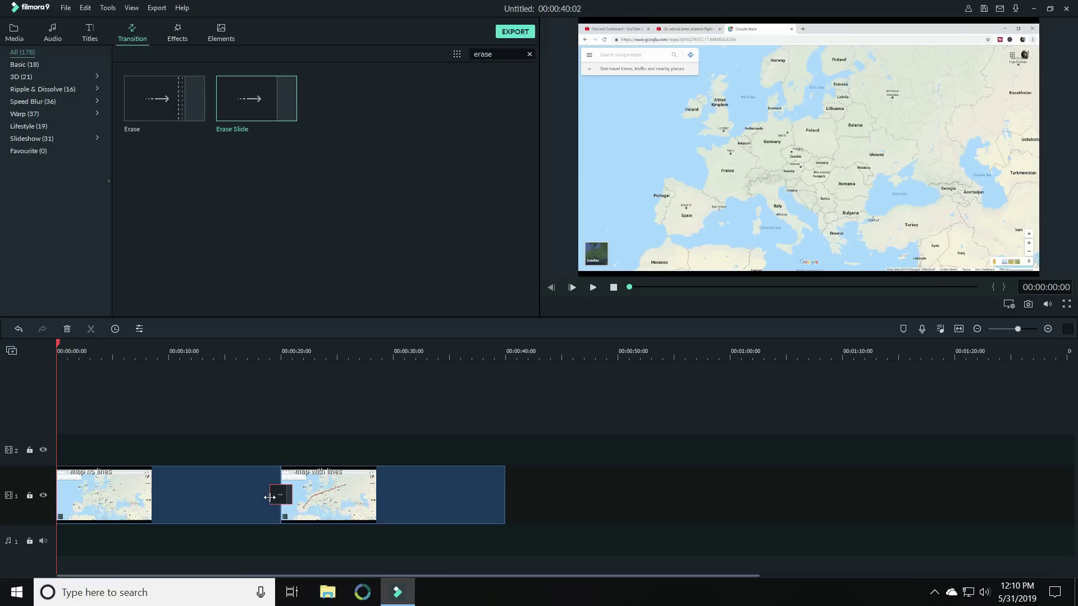
{"action": "left_click_drag", "start_coordinate": [270, 498], "coordinate": [51, 498]}
{"action": "key", "text": "space"}
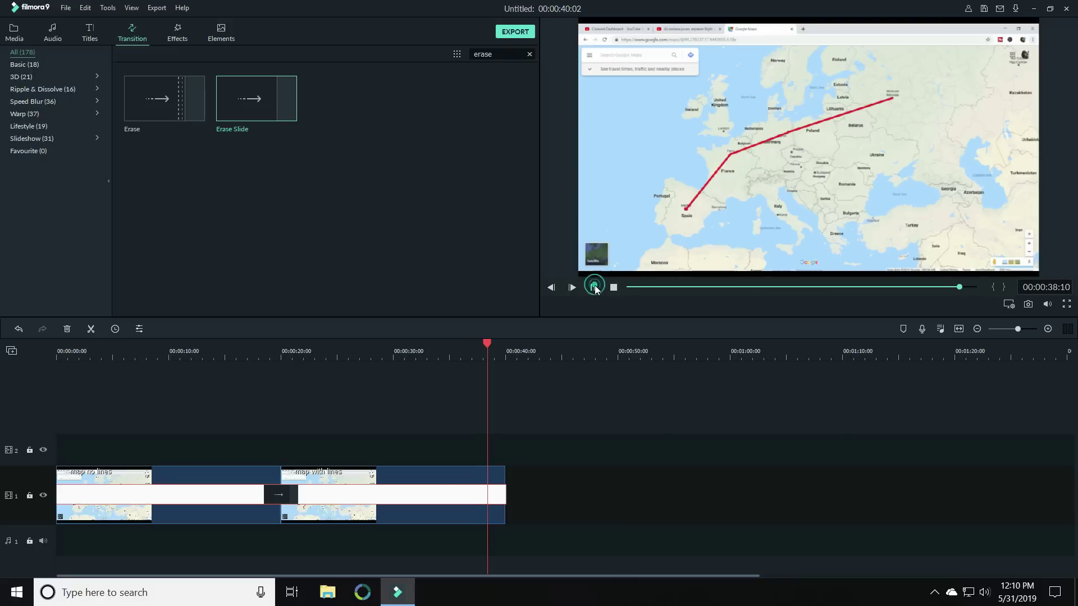
Stop playback and export the line animation as an MP4 file.
{"action": "left_click", "coordinate": [594, 288]}
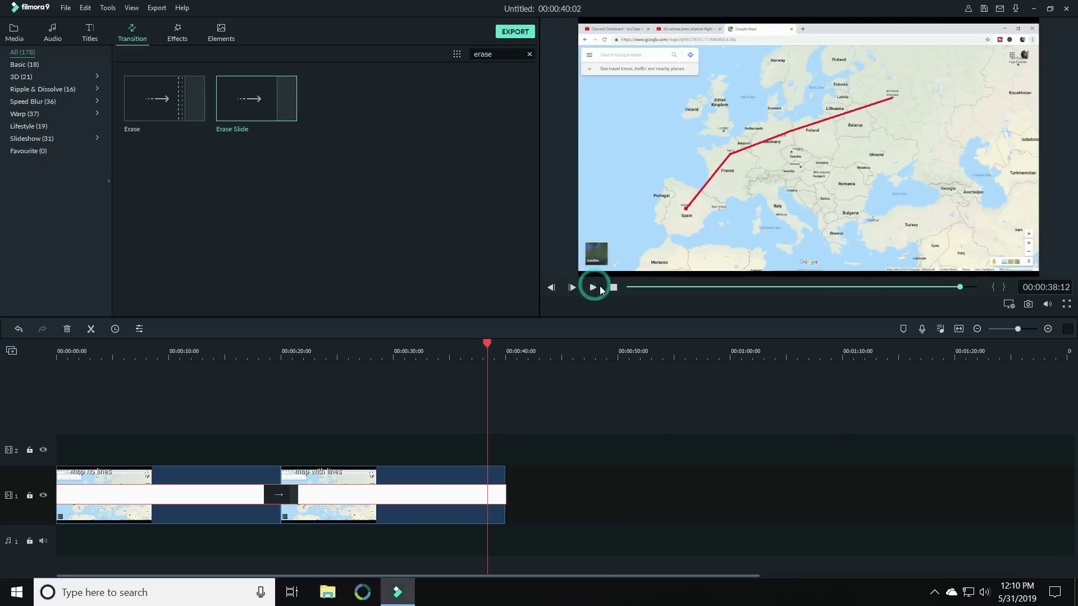
{"action": "left_click", "coordinate": [510, 32]}
{"action": "left_click", "coordinate": [716, 390]}
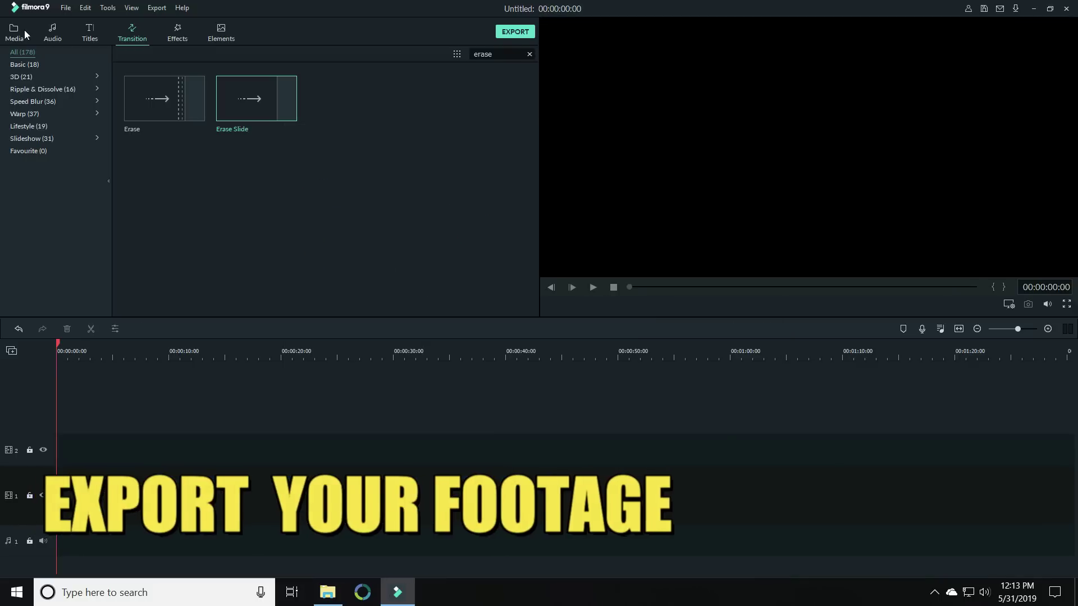
In a new project, choose Import Media Files and open the video folder.
{"action": "left_click", "coordinate": [19, 32]}
{"action": "left_click", "coordinate": [166, 54]}
{"action": "left_click", "coordinate": [166, 70]}
{"action": "left_click", "coordinate": [312, 123]}
{"action": "double_click", "coordinate": [312, 124]}
Import Map animation 2, put it on video track 1, and cut away its first 11 seconds.
{"action": "double_click", "coordinate": [449, 107]}
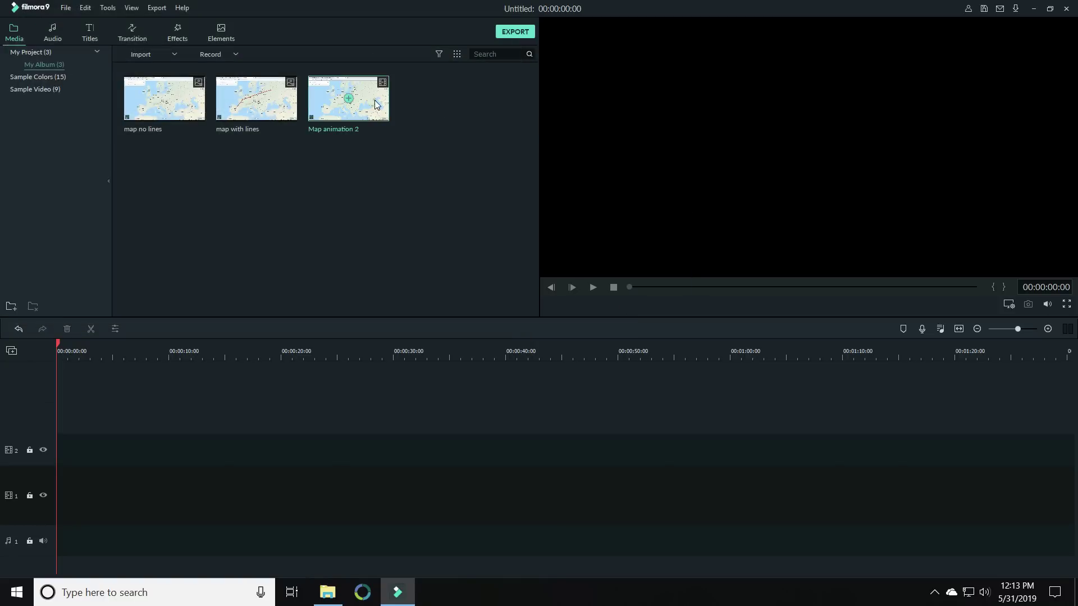
{"action": "left_click_drag", "start_coordinate": [353, 102], "coordinate": [70, 523]}
{"action": "key", "text": "Return"}
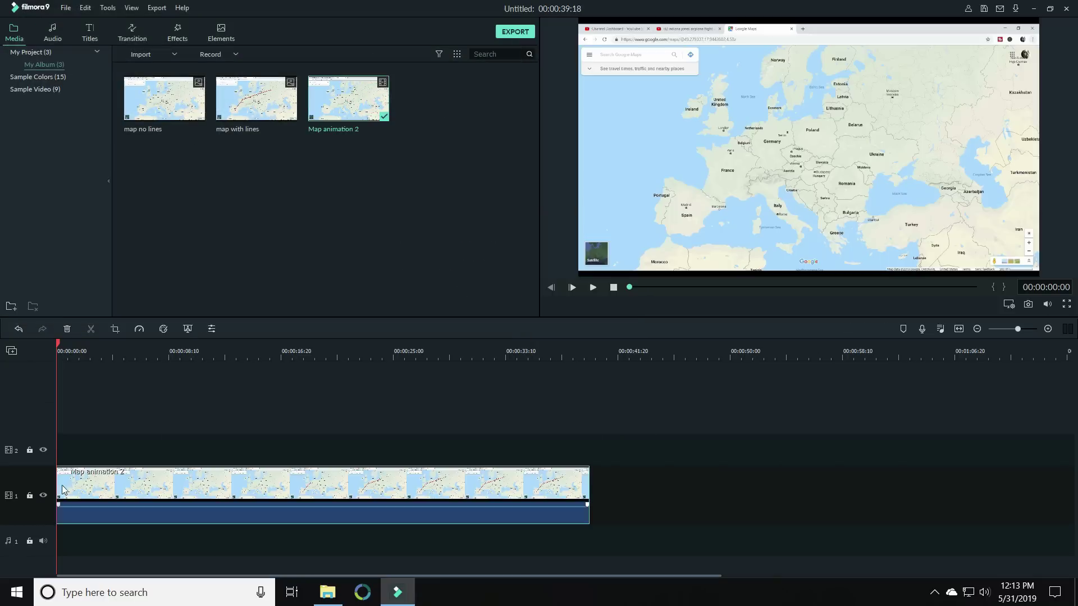
{"action": "left_click_drag", "start_coordinate": [57, 484], "coordinate": [69, 487]}
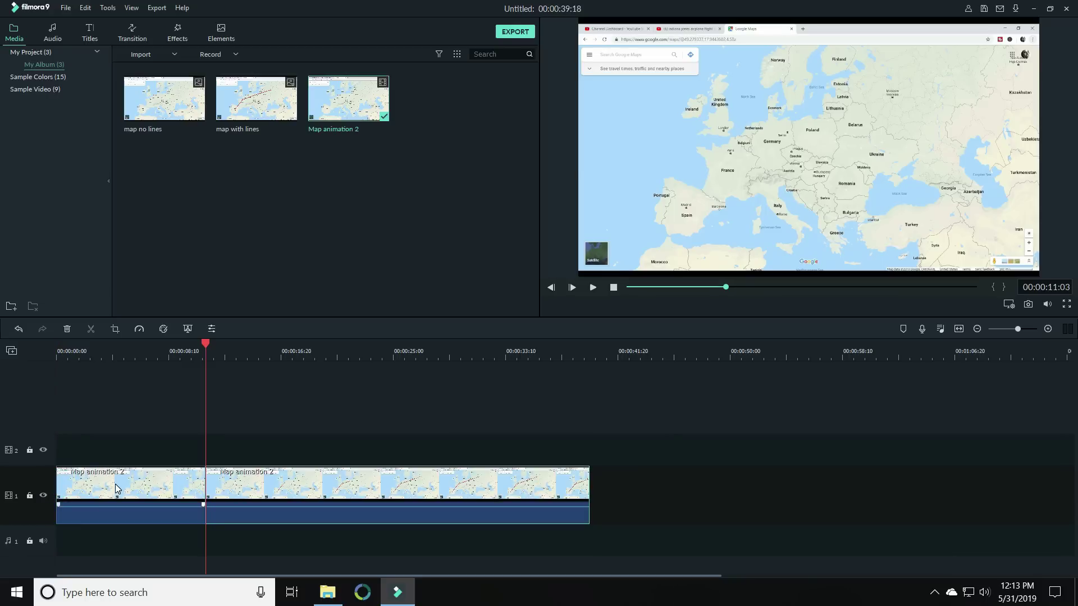
{"action": "left_click", "coordinate": [115, 487]}
{"action": "key", "text": "Delete"}
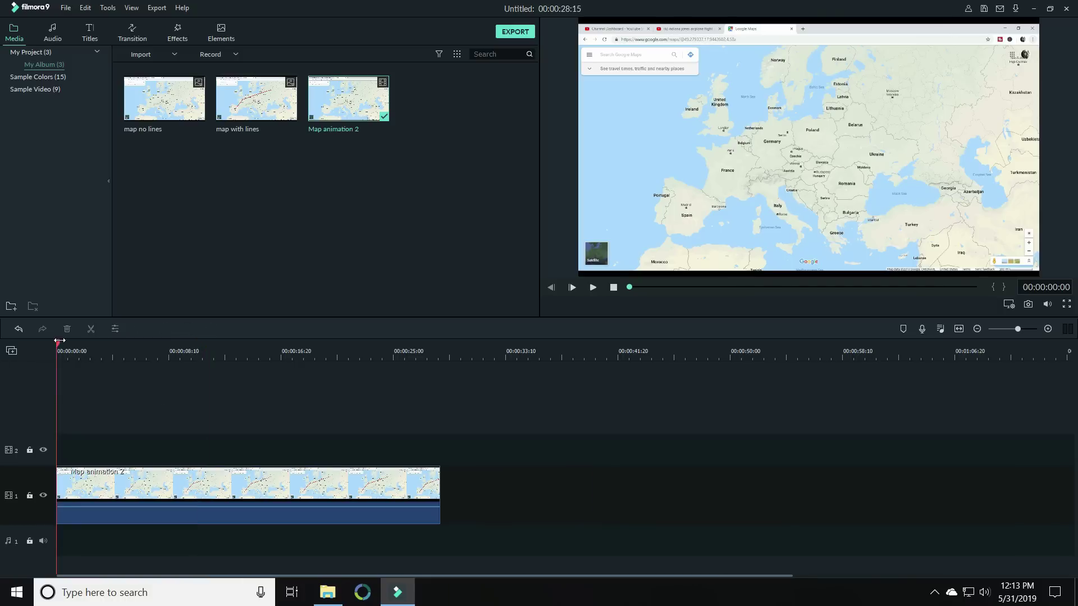
Split the clip at about 16:20 and delete everything after the cut.
{"action": "left_click_drag", "start_coordinate": [58, 345], "coordinate": [282, 348]}
{"action": "left_click", "coordinate": [91, 328]}
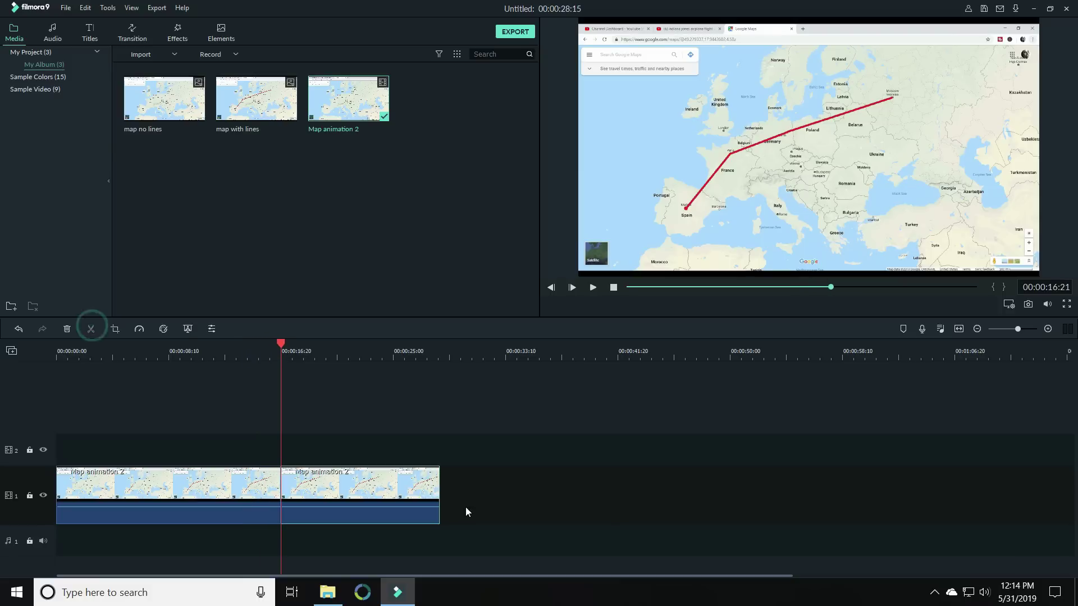
{"action": "left_click", "coordinate": [405, 498]}
{"action": "key", "text": "Delete"}
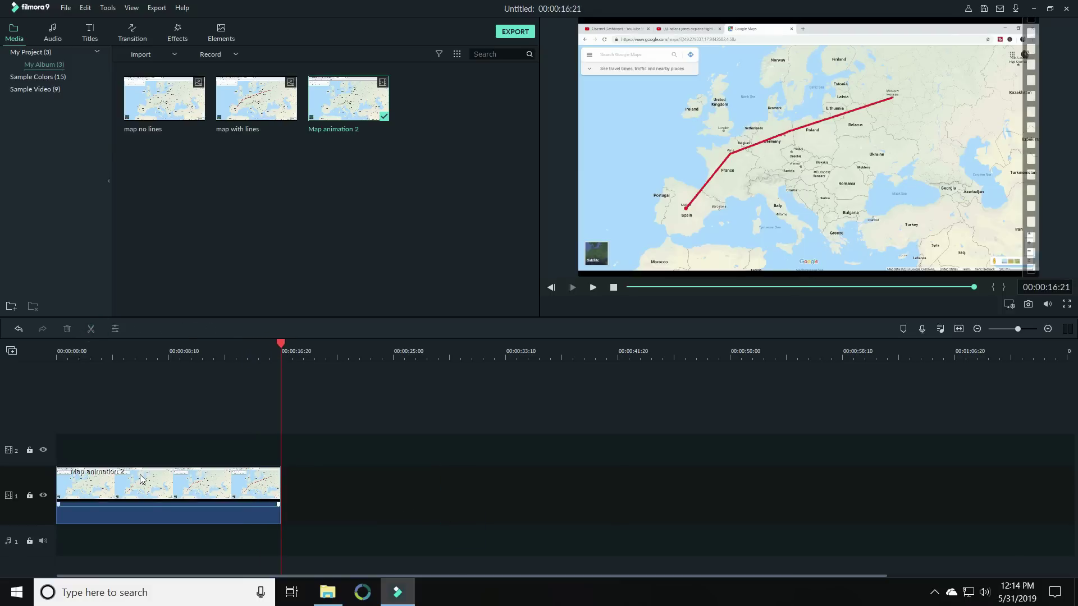
Use Crop and Zoom to crop Map animation 2 to a 736x414 frame over Spain and France.
{"action": "right_click", "coordinate": [140, 478]}
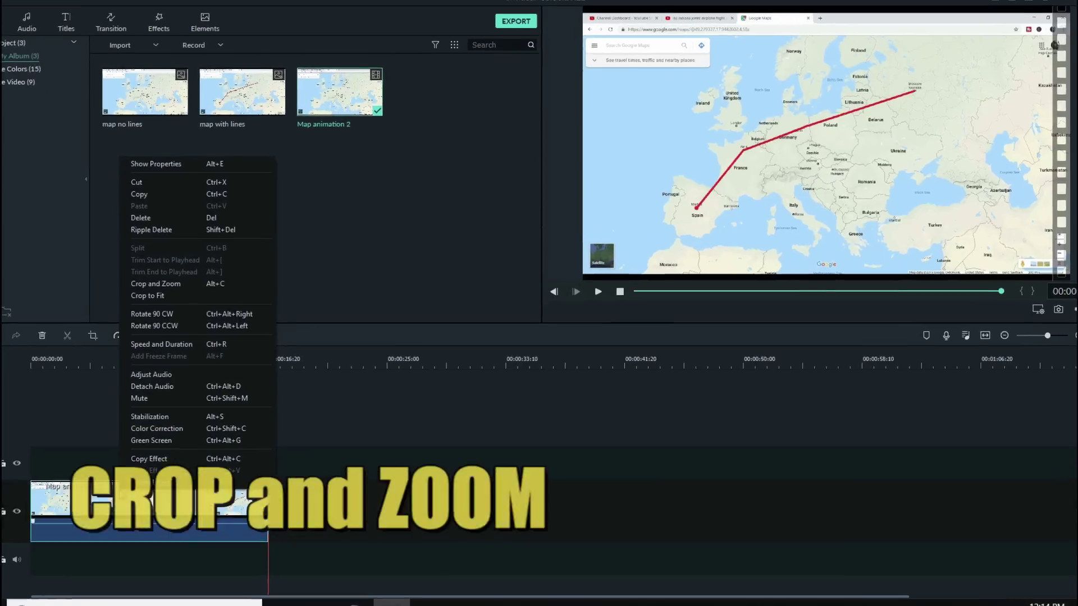
{"action": "left_click", "coordinate": [175, 281]}
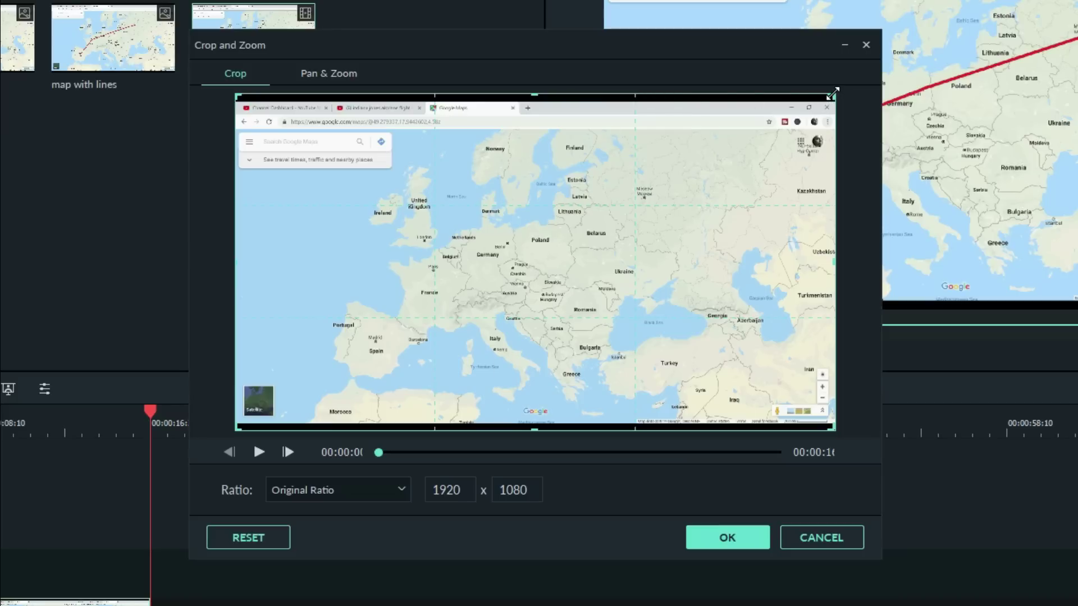
{"action": "left_click_drag", "start_coordinate": [832, 93], "coordinate": [404, 338]}
{"action": "left_click_drag", "start_coordinate": [369, 396], "coordinate": [409, 357]}
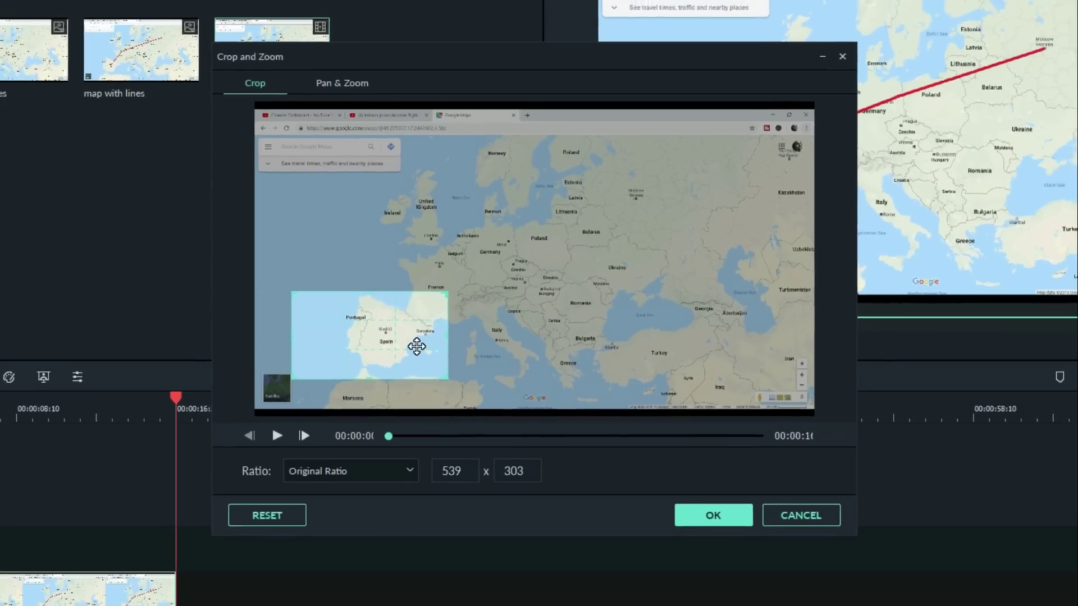
{"action": "left_click_drag", "start_coordinate": [447, 292], "coordinate": [505, 252]}
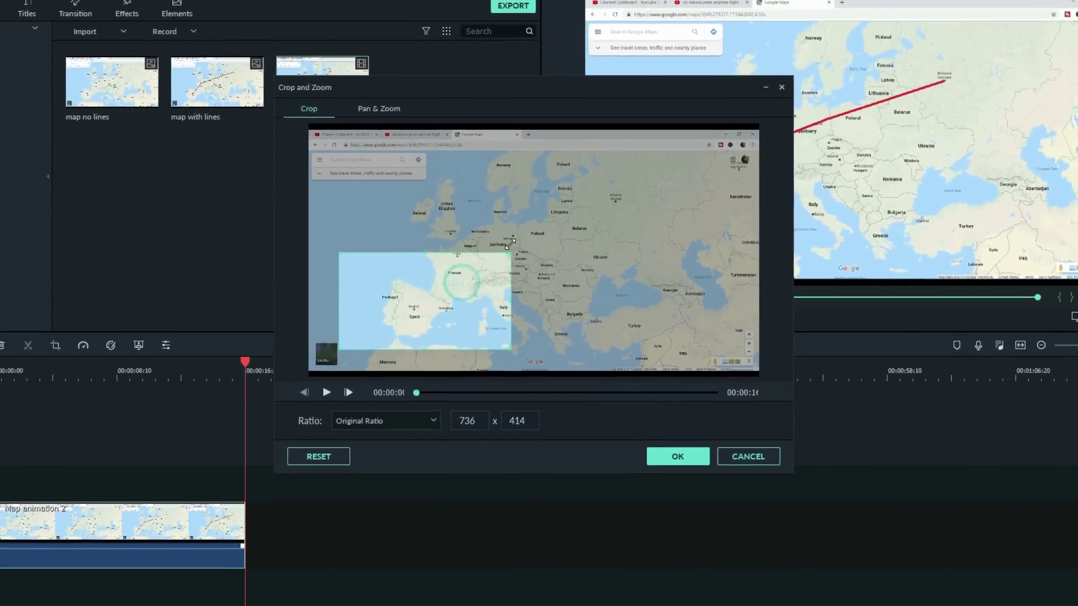
{"action": "left_click", "coordinate": [677, 455]}
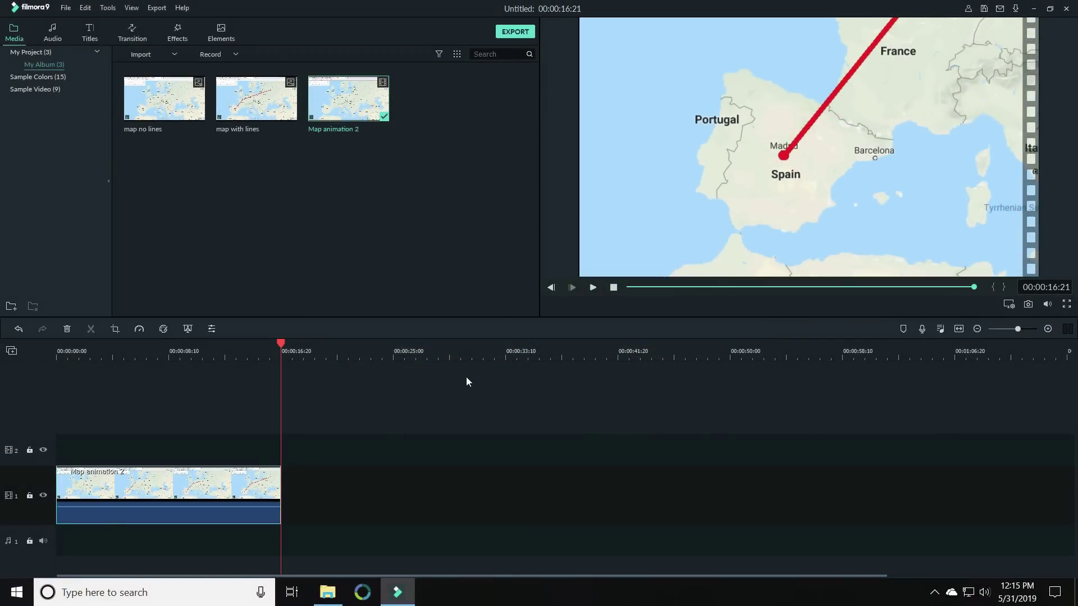
Replay the cropped map clip and split it at about 00:00:01:05, before the red line leaves Madrid.
{"action": "left_click_drag", "start_coordinate": [281, 345], "coordinate": [539, 303]}
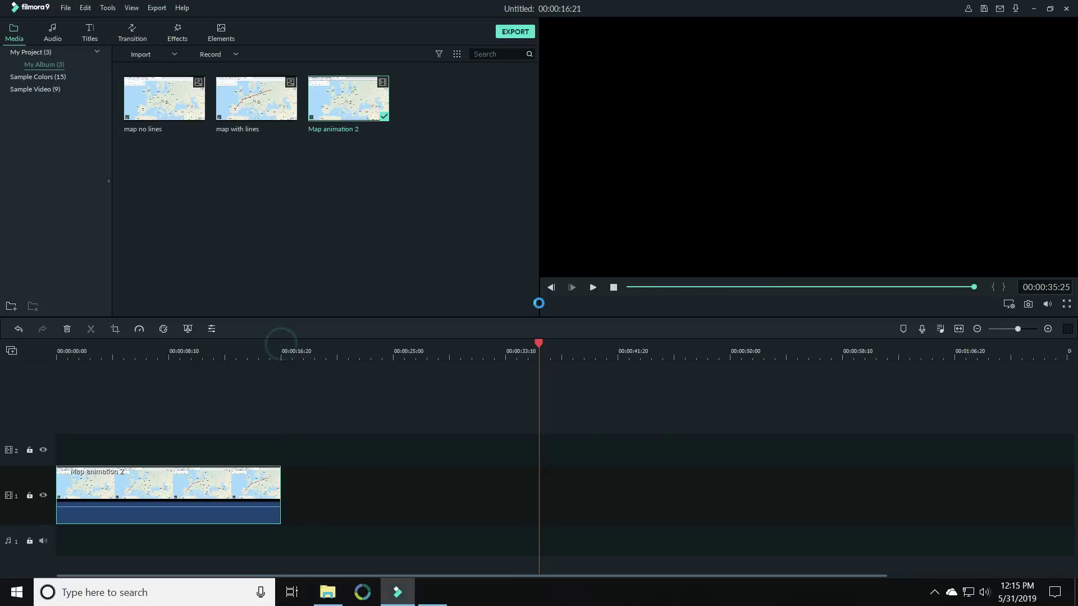
{"action": "left_click", "coordinate": [592, 287]}
{"action": "left_click", "coordinate": [592, 289]}
{"action": "left_click", "coordinate": [592, 288]}
{"action": "left_click_drag", "start_coordinate": [81, 345], "coordinate": [74, 345]}
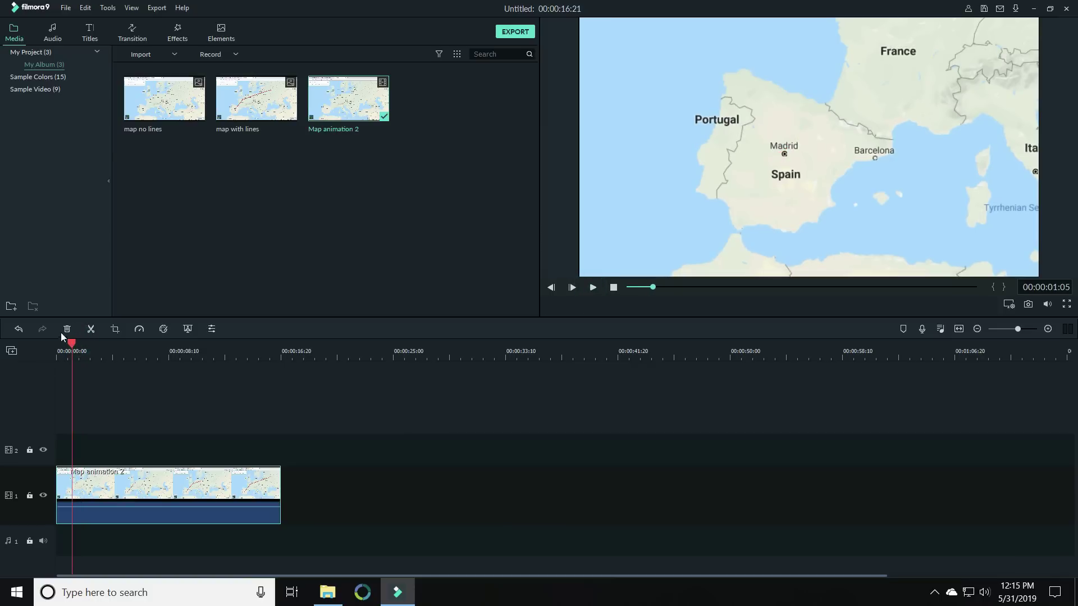
{"action": "left_click", "coordinate": [92, 327]}
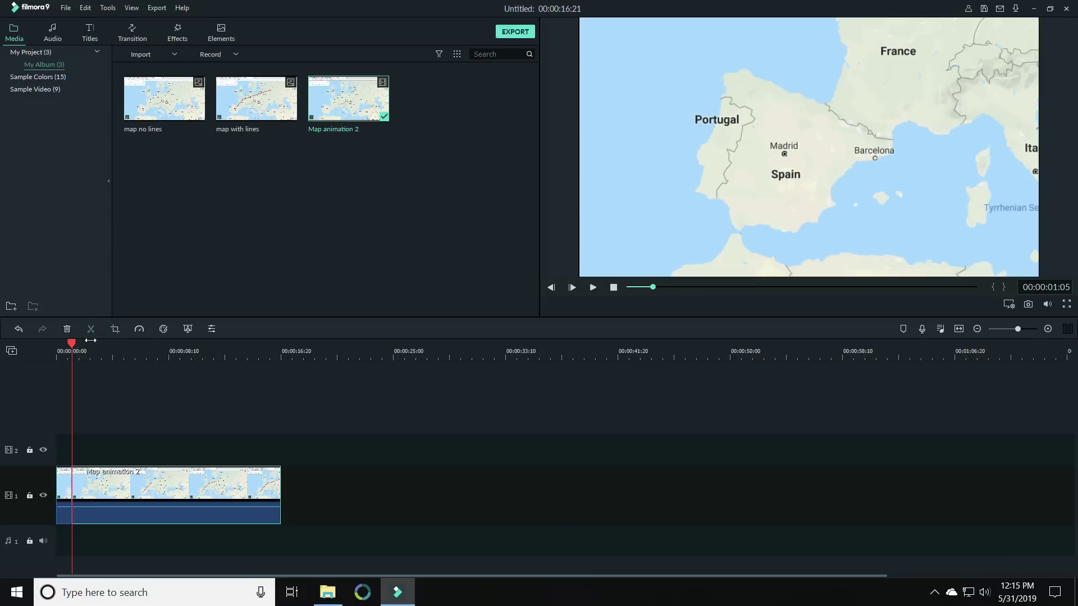
In Crop and Zoom's Pan & Zoom, resize the end frame to 697x392 and place it over the Baltic and Russia.
{"action": "right_click", "coordinate": [84, 492]}
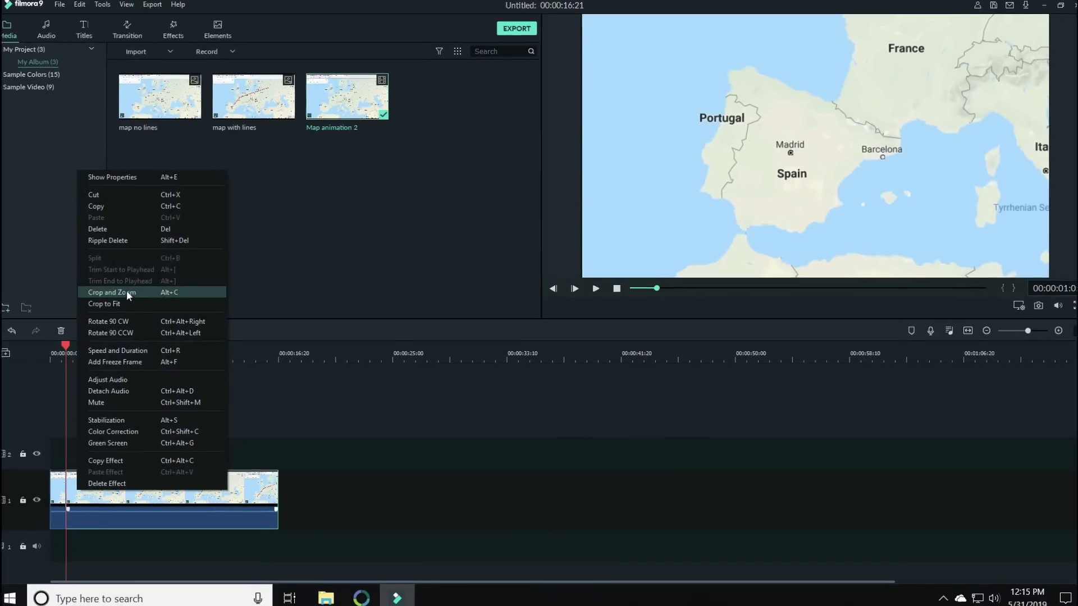
{"action": "left_click", "coordinate": [121, 288]}
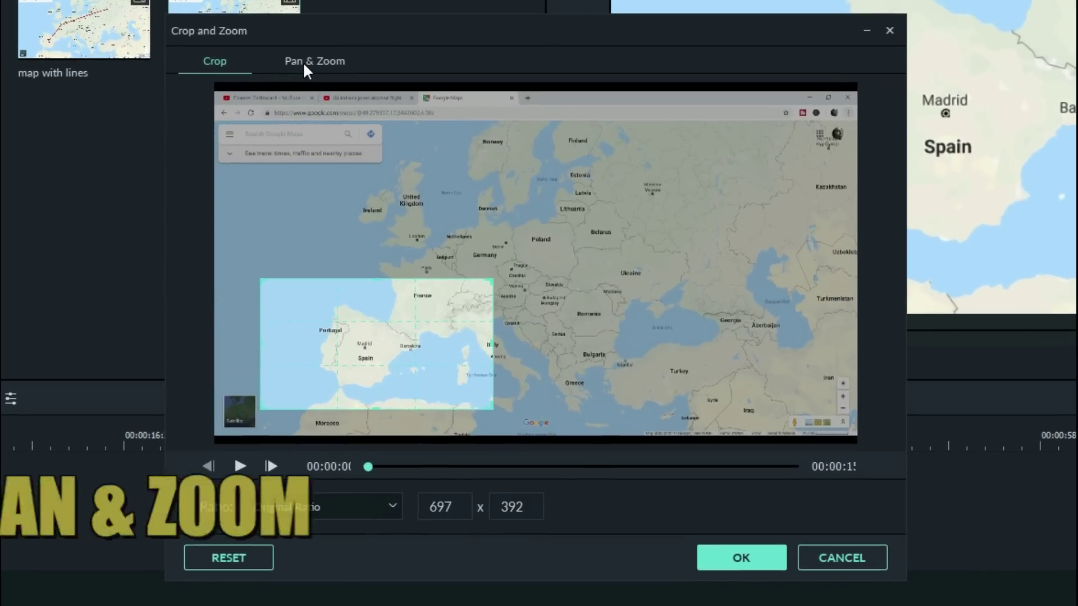
{"action": "left_click", "coordinate": [302, 62]}
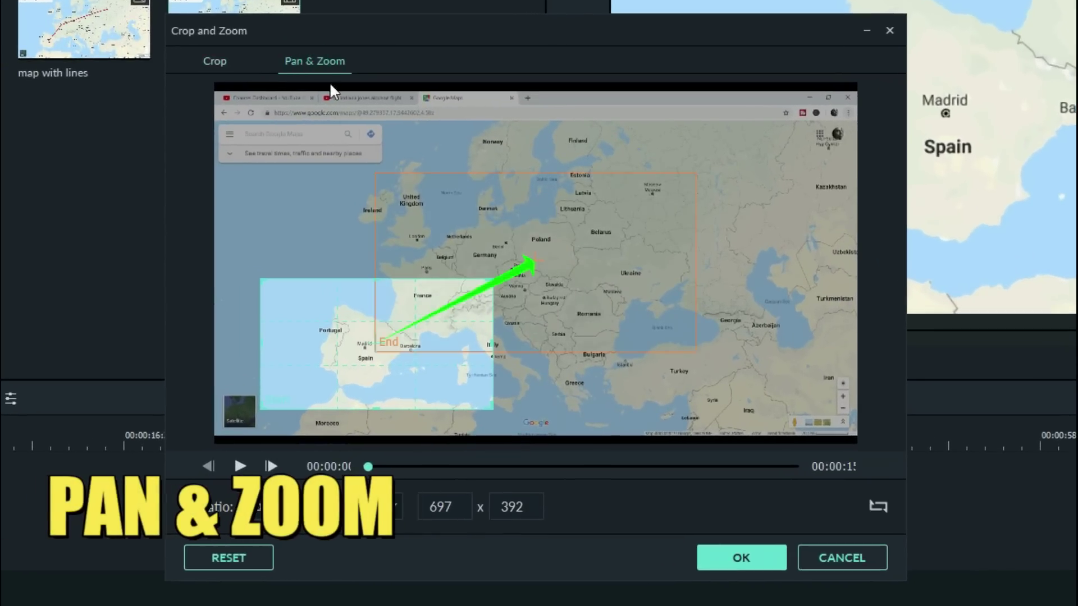
{"action": "left_click", "coordinate": [604, 259]}
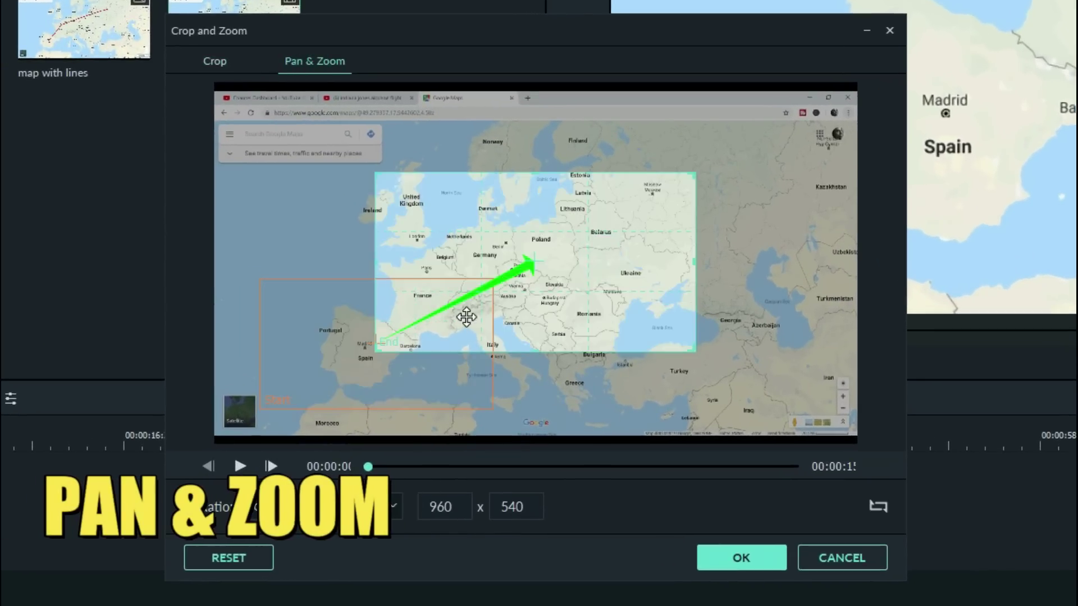
{"action": "left_click_drag", "start_coordinate": [569, 268], "coordinate": [452, 327]}
{"action": "left_click_drag", "start_coordinate": [579, 236], "coordinate": [494, 278]}
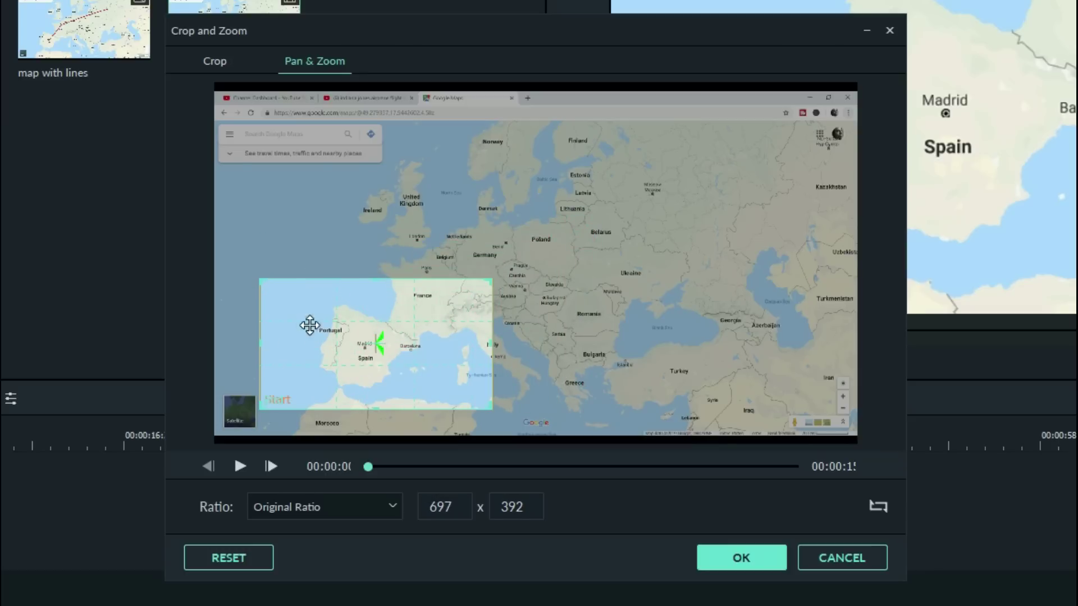
{"action": "left_click_drag", "start_coordinate": [289, 351], "coordinate": [569, 204]}
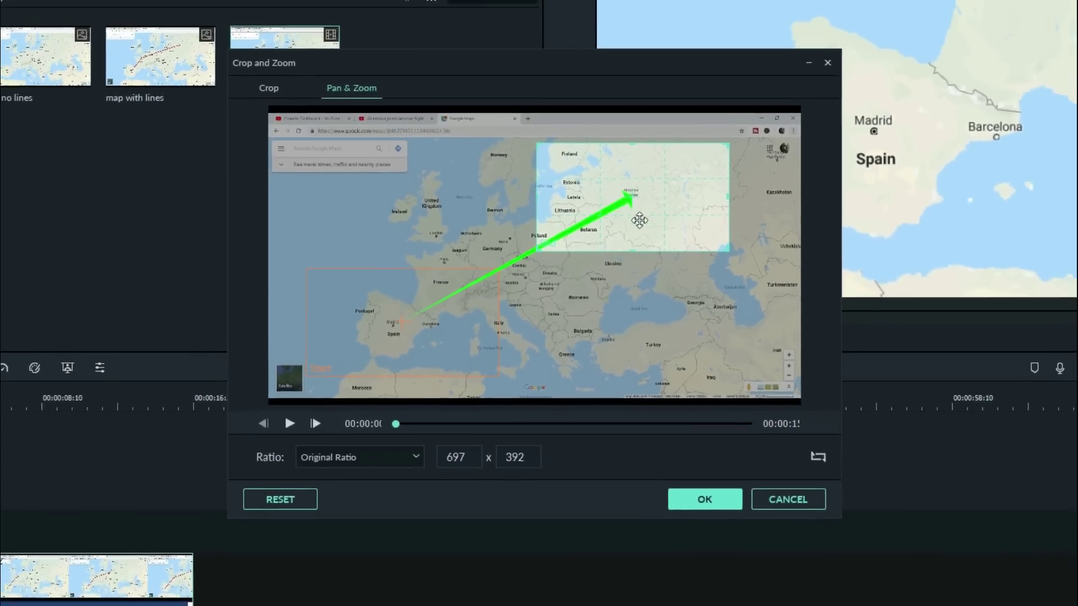
Apply the pan-and-zoom, then split the map clip at 00:00:13:28 where the line reaches Moscow.
{"action": "left_click", "coordinate": [669, 446]}
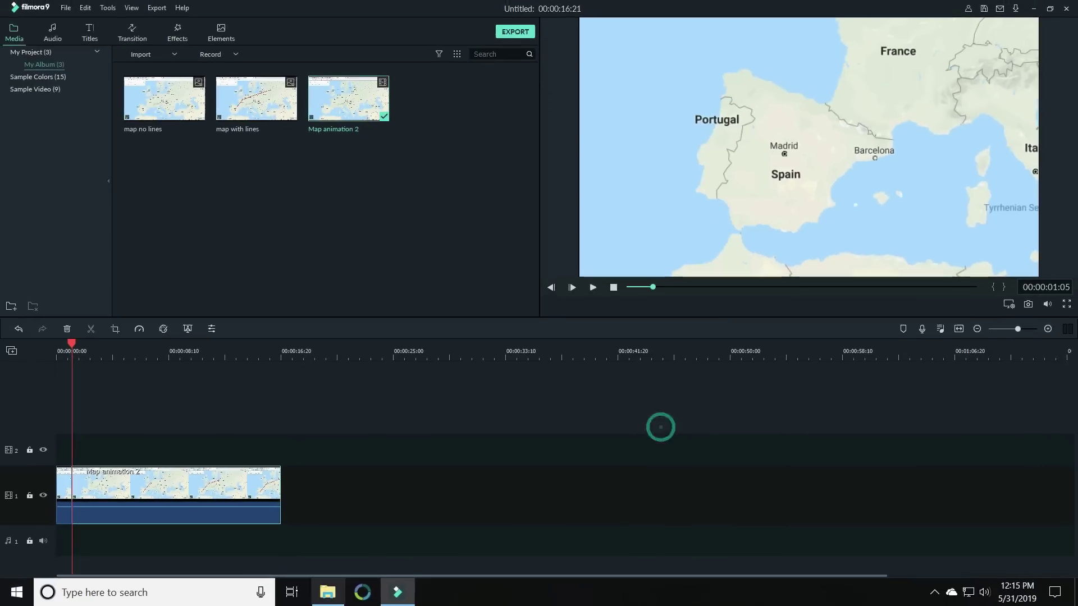
{"action": "left_click", "coordinate": [599, 294]}
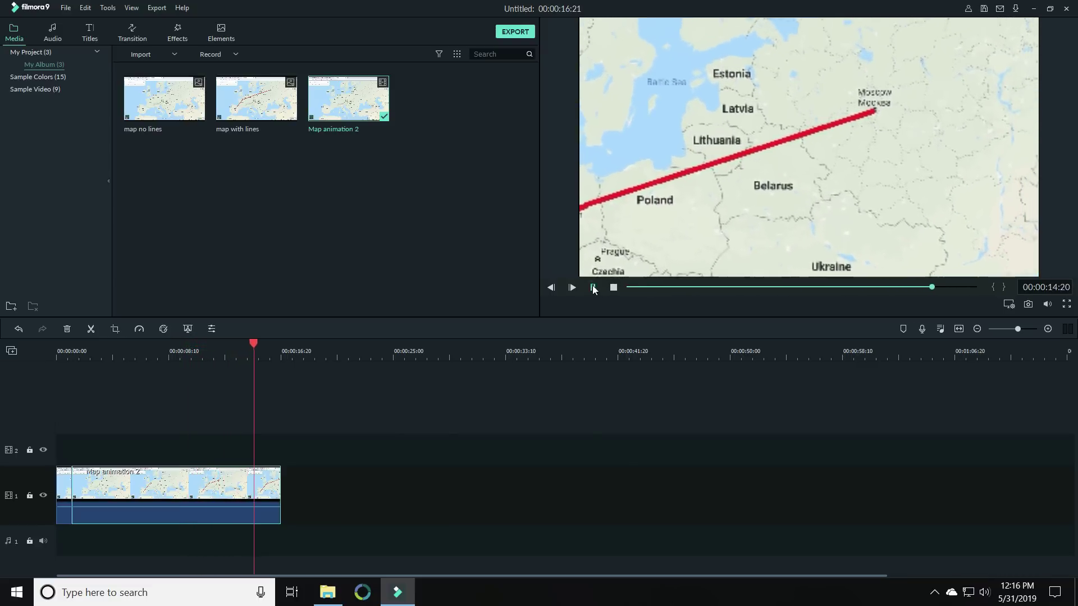
{"action": "left_click", "coordinate": [592, 287]}
{"action": "left_click", "coordinate": [242, 351]}
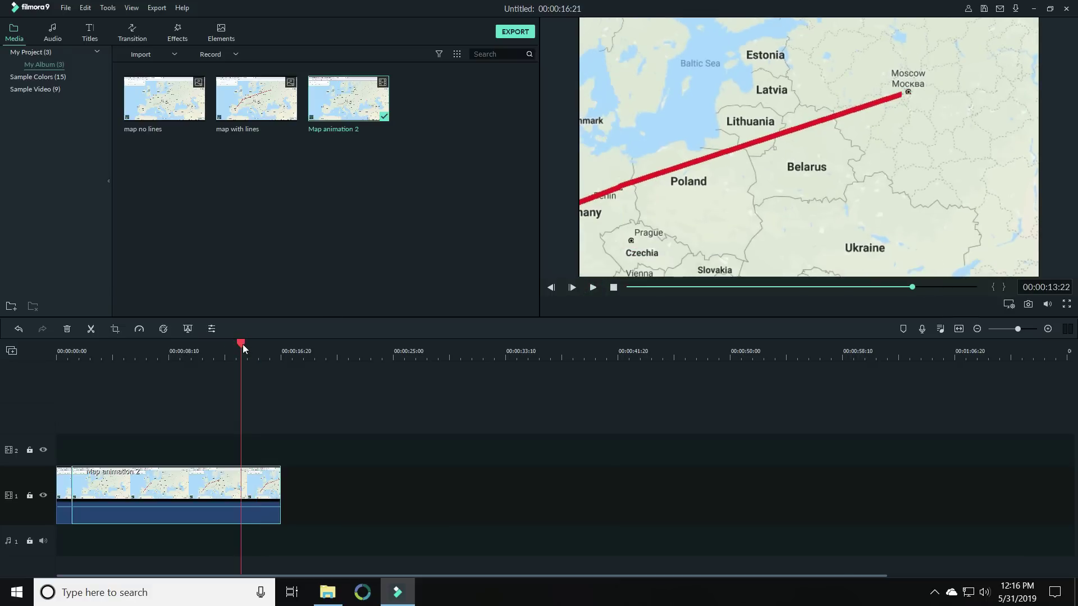
{"action": "left_click_drag", "start_coordinate": [242, 349], "coordinate": [244, 344]}
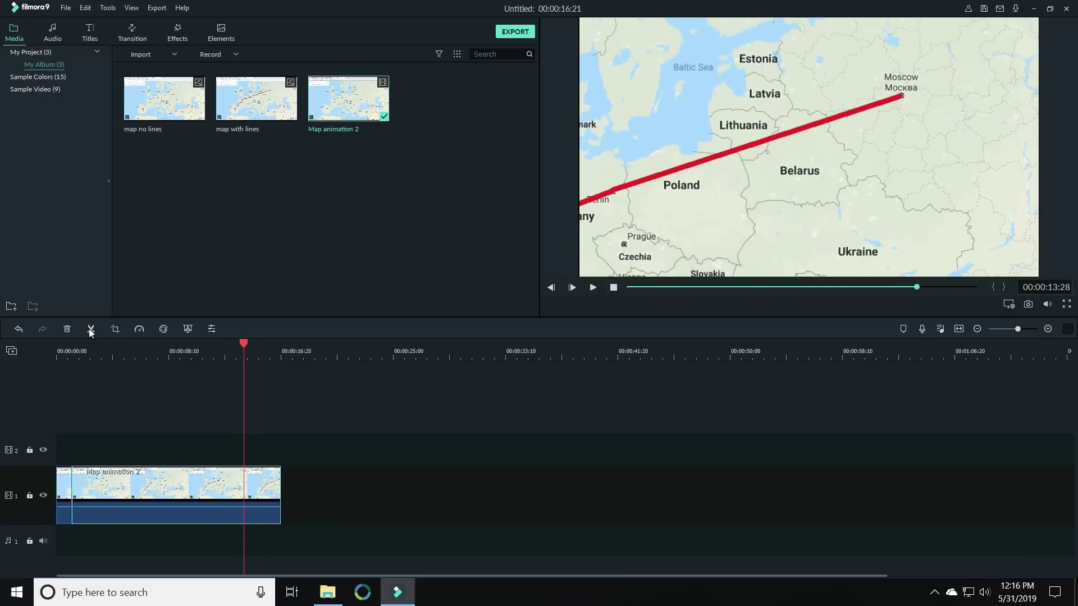
{"action": "left_click", "coordinate": [90, 328]}
Swap the final piece's start and end frames and shrink the end frame to 388x218 over Moscow.
{"action": "right_click", "coordinate": [262, 487]}
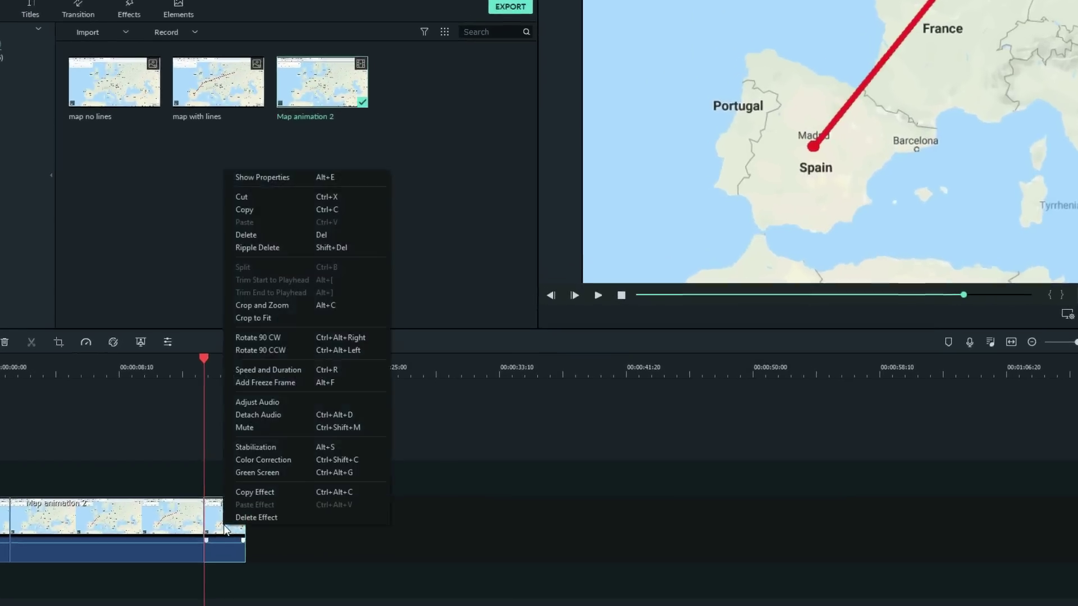
{"action": "left_click", "coordinate": [236, 310]}
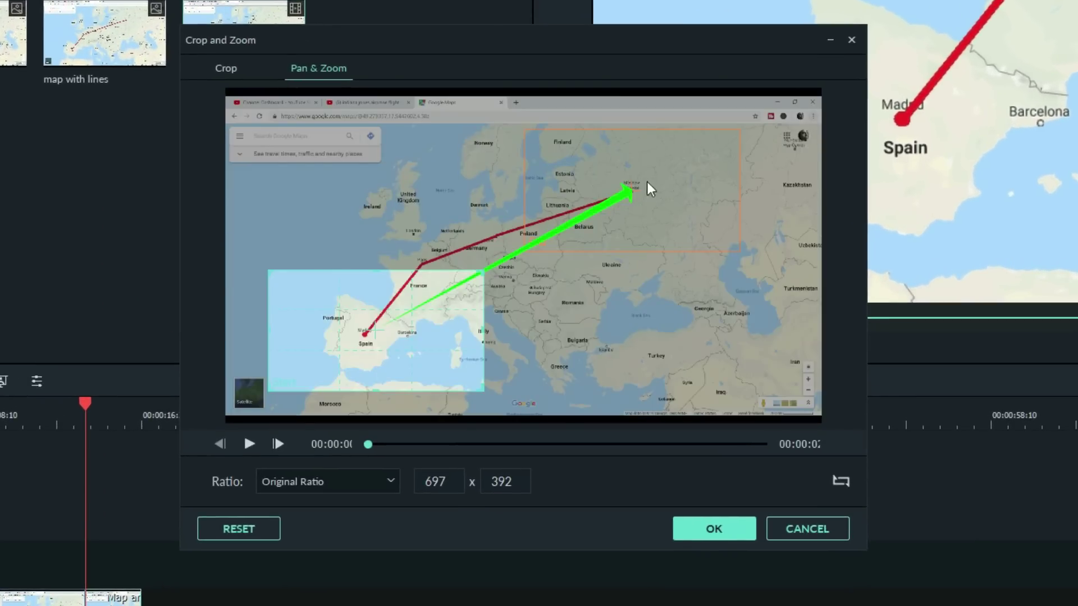
{"action": "left_click", "coordinate": [841, 481]}
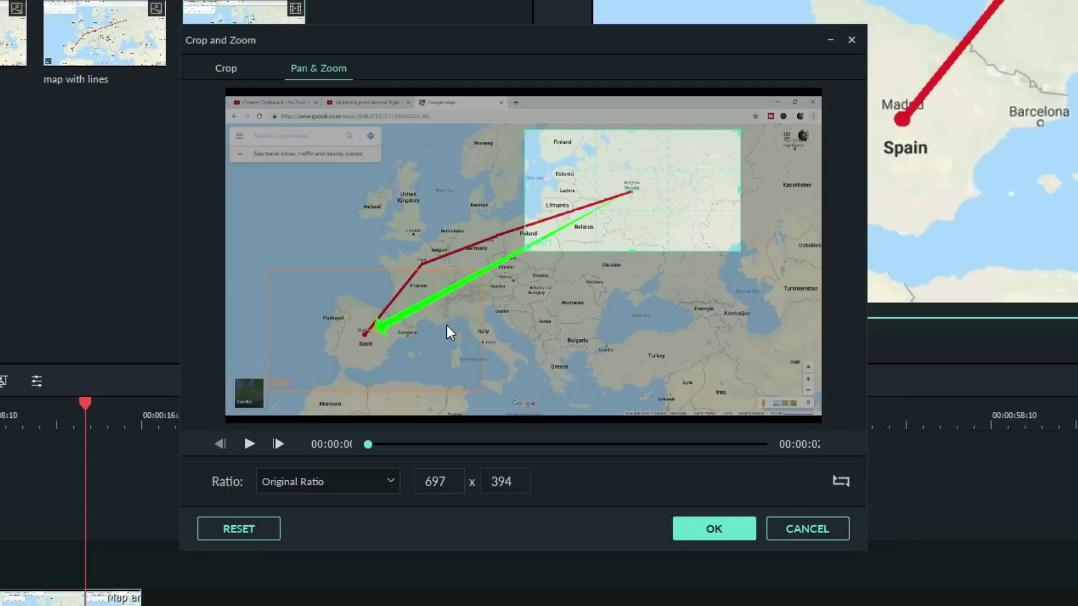
{"action": "left_click", "coordinate": [411, 348]}
{"action": "left_click_drag", "start_coordinate": [410, 356], "coordinate": [664, 240]}
{"action": "left_click_drag", "start_coordinate": [739, 271], "coordinate": [644, 196]}
{"action": "left_click_drag", "start_coordinate": [566, 199], "coordinate": [615, 198]}
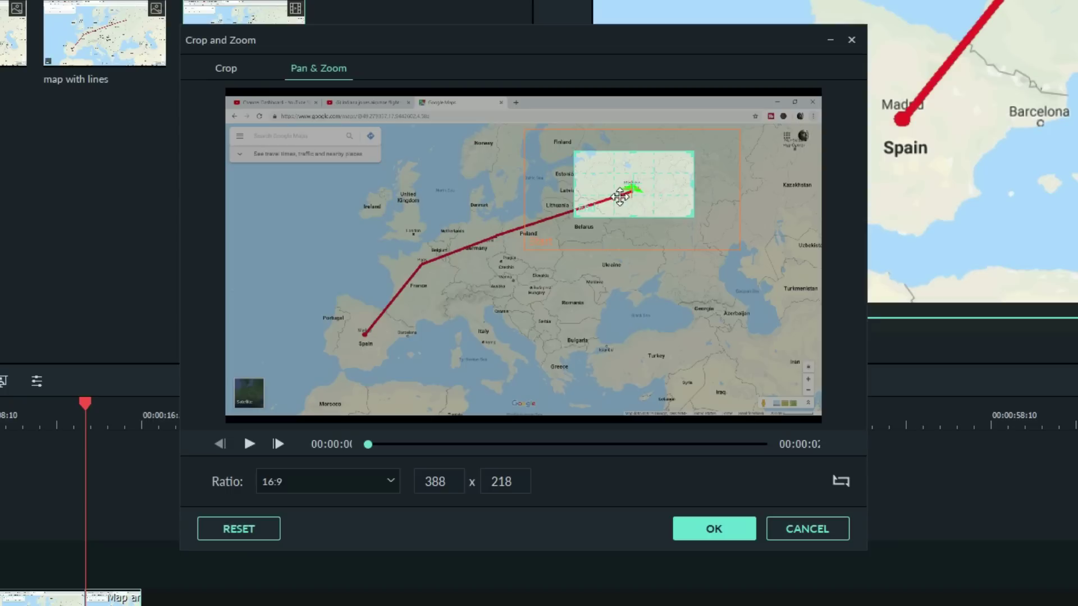
{"action": "left_click", "coordinate": [713, 529]}
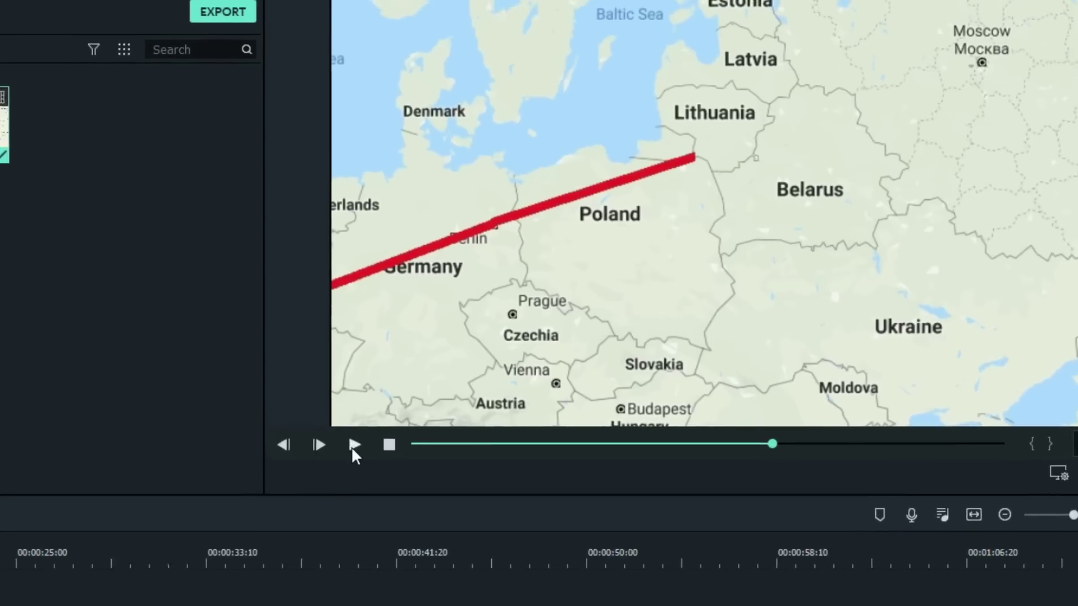
{"action": "left_click", "coordinate": [445, 400]}
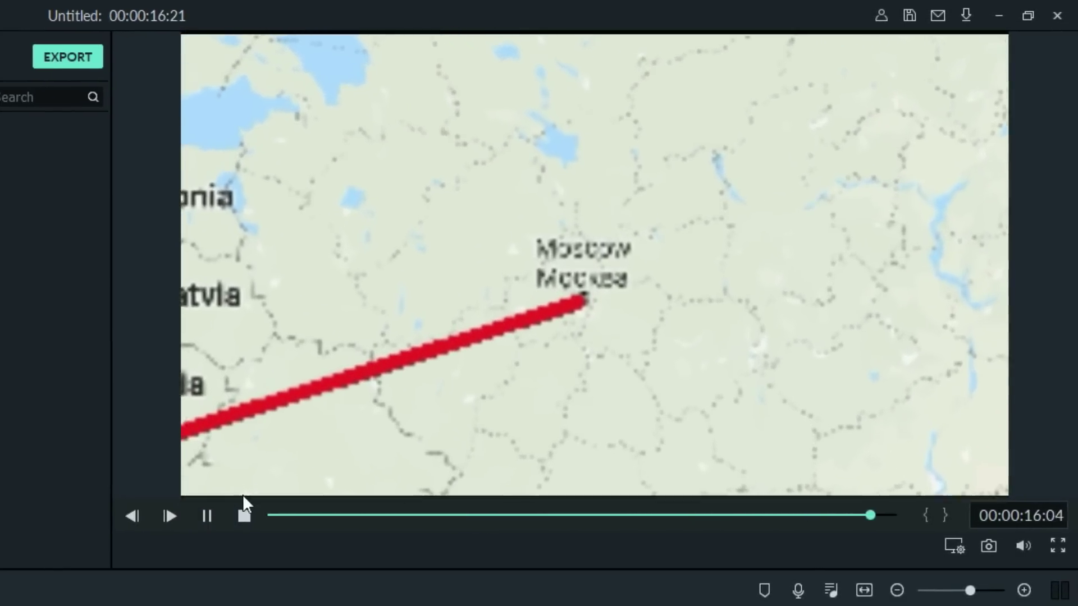
{"action": "key", "text": "space"}
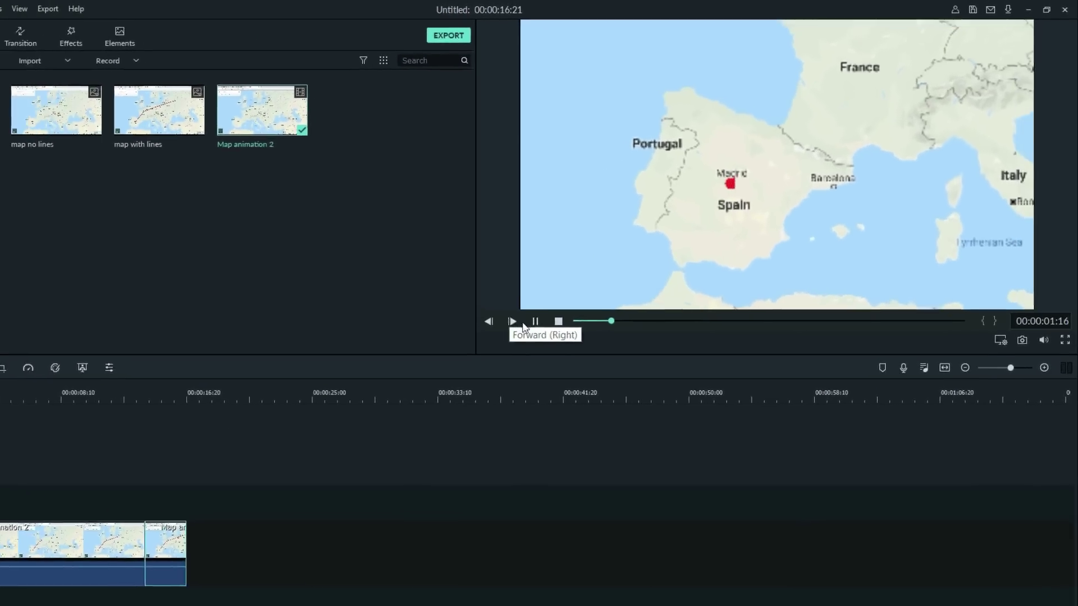
{"action": "left_click", "coordinate": [388, 409]}
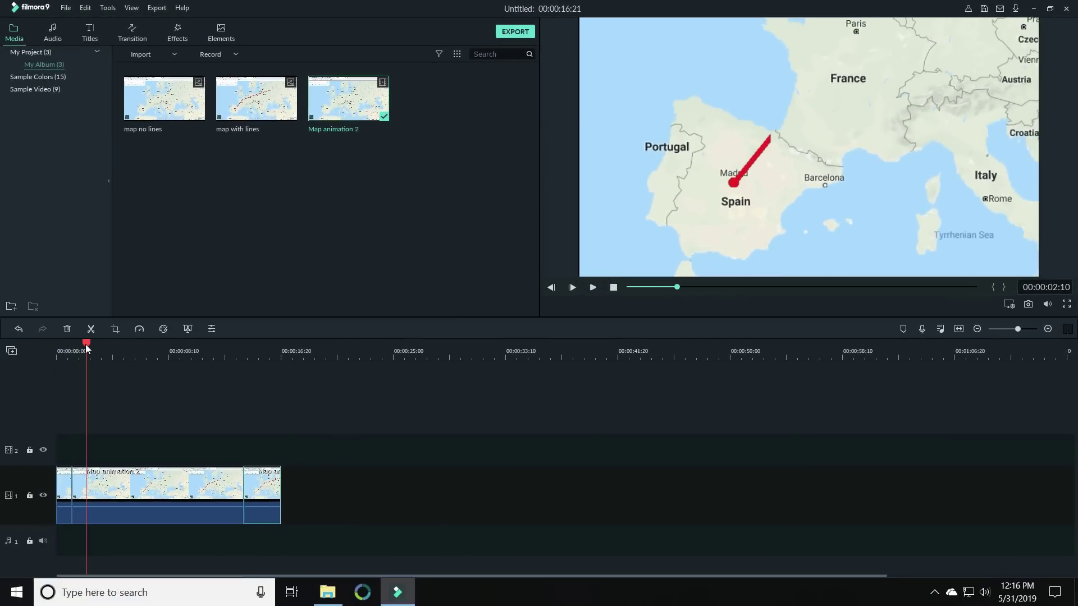
{"action": "left_click_drag", "start_coordinate": [86, 346], "coordinate": [56, 353]}
Swap the opening piece's start and end frames and shrink the start frame to 785x442 over Spain and France.
{"action": "right_click", "coordinate": [65, 480]}
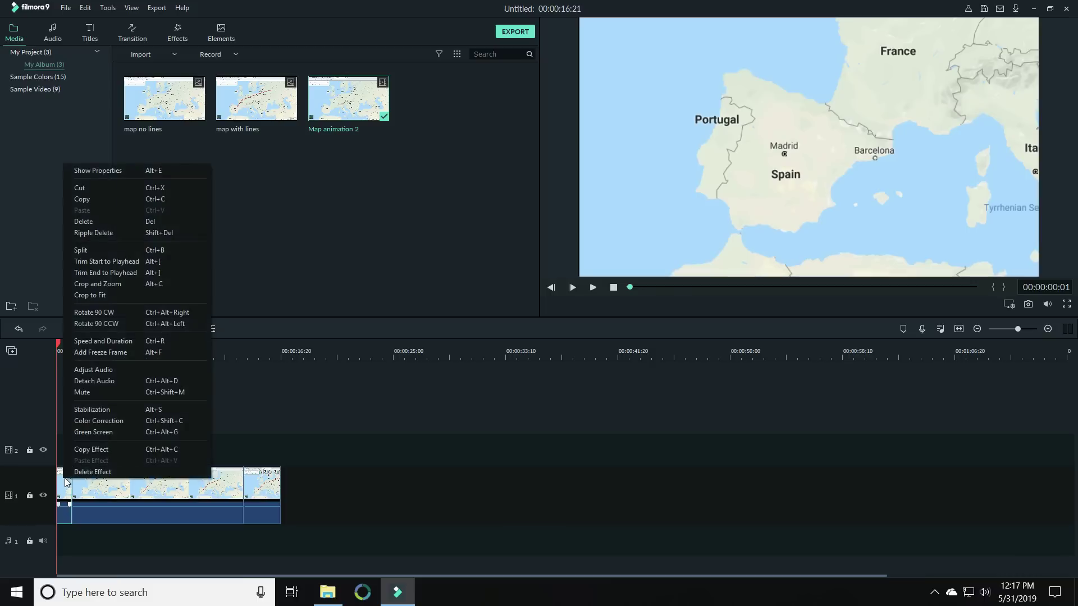
{"action": "left_click", "coordinate": [108, 283]}
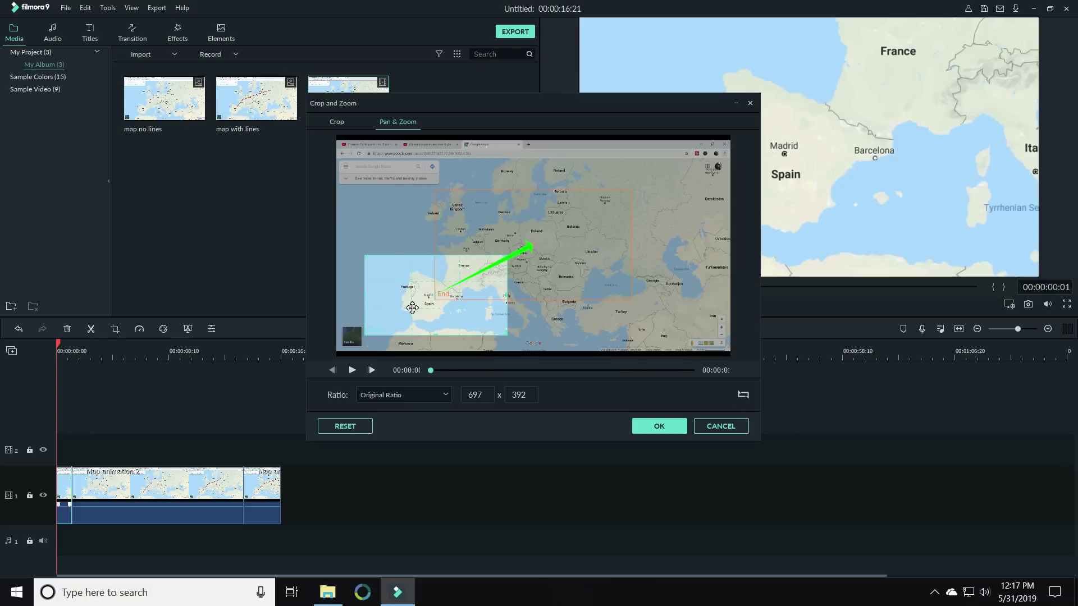
{"action": "left_click", "coordinate": [742, 397]}
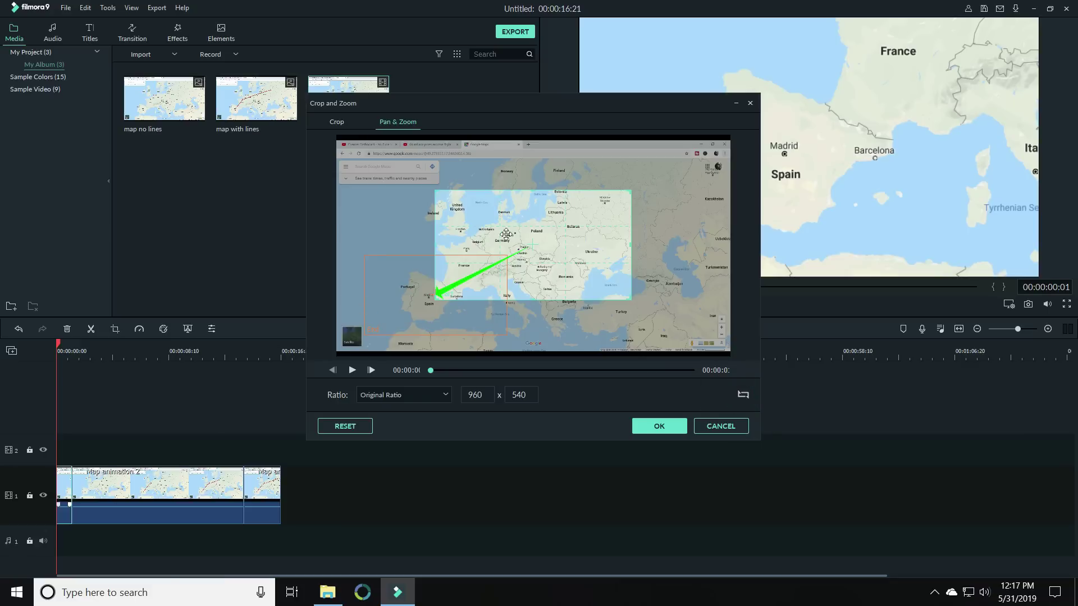
{"action": "left_click_drag", "start_coordinate": [546, 247], "coordinate": [474, 293]}
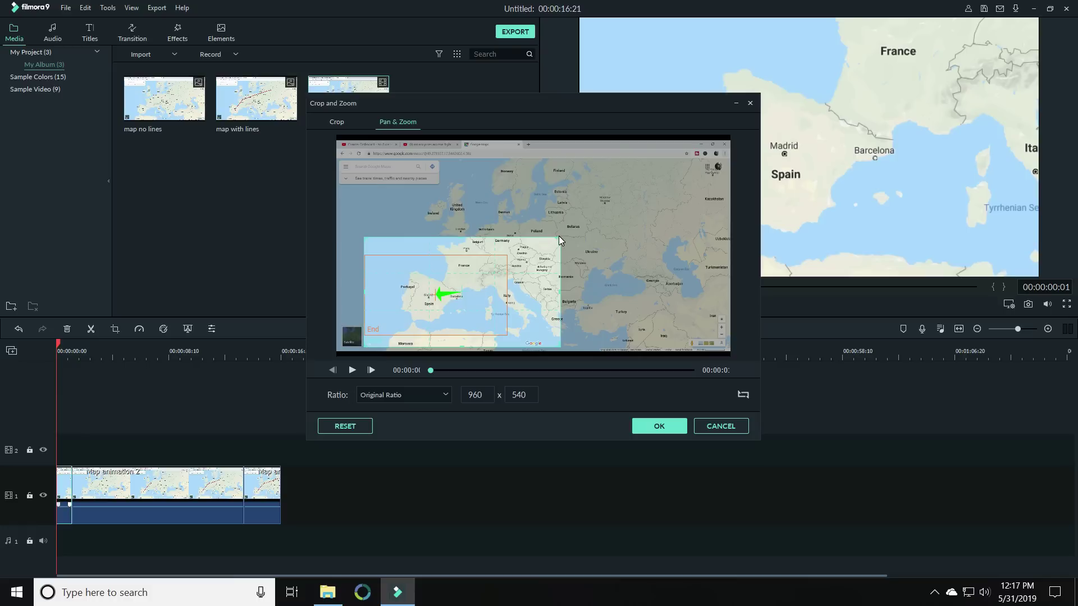
{"action": "left_click_drag", "start_coordinate": [556, 239], "coordinate": [503, 264]}
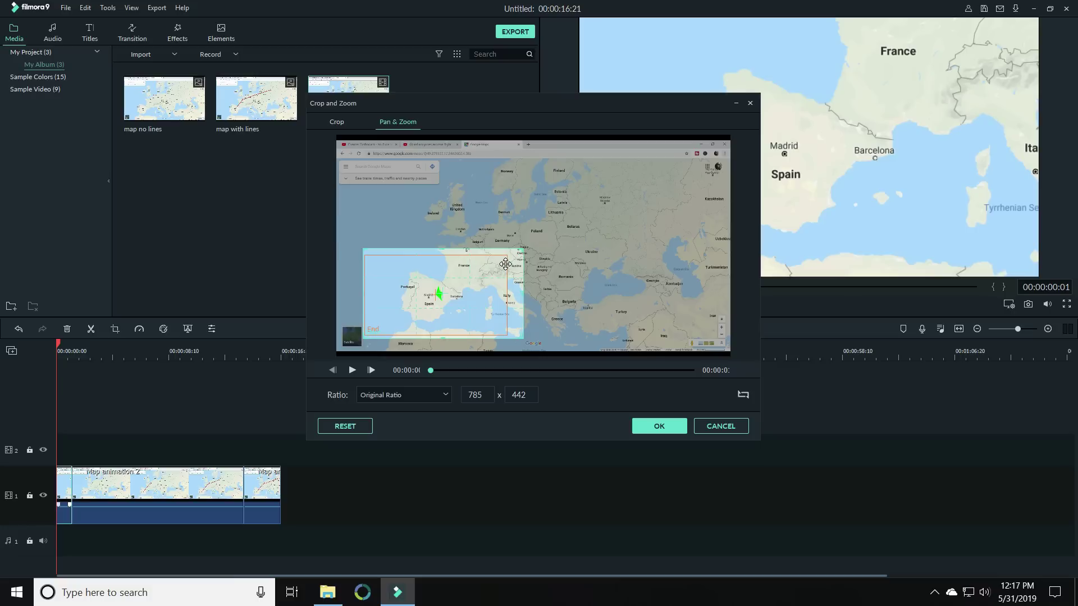
Apply the opening pan-and-zoom, preview it, and choose Import Media Files to browse the video folder.
{"action": "left_click", "coordinate": [657, 427]}
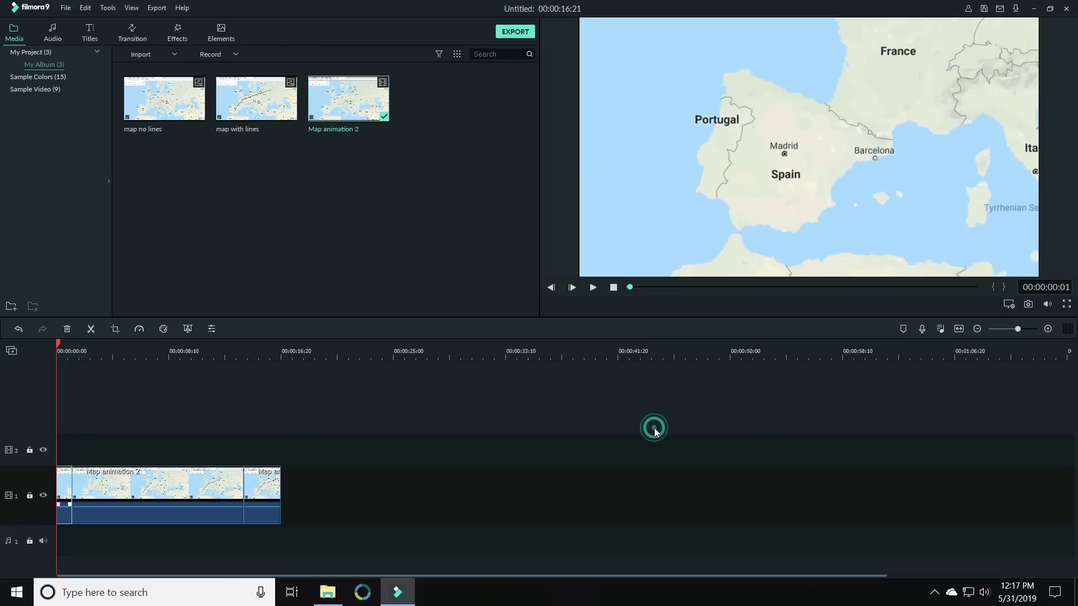
{"action": "left_click", "coordinate": [593, 287]}
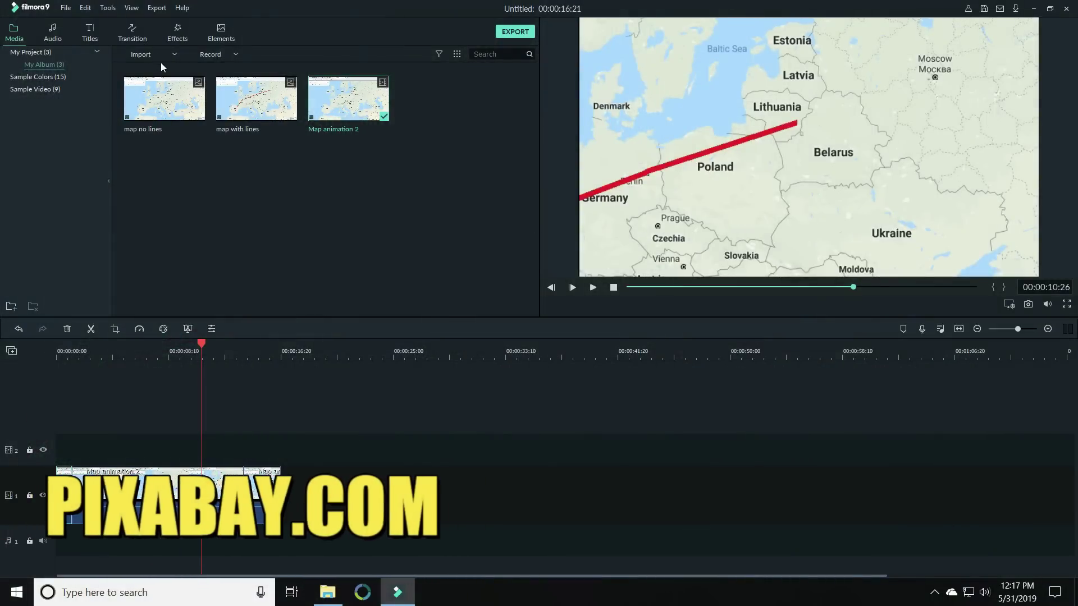
{"action": "left_click", "coordinate": [164, 61]}
{"action": "left_click", "coordinate": [163, 67]}
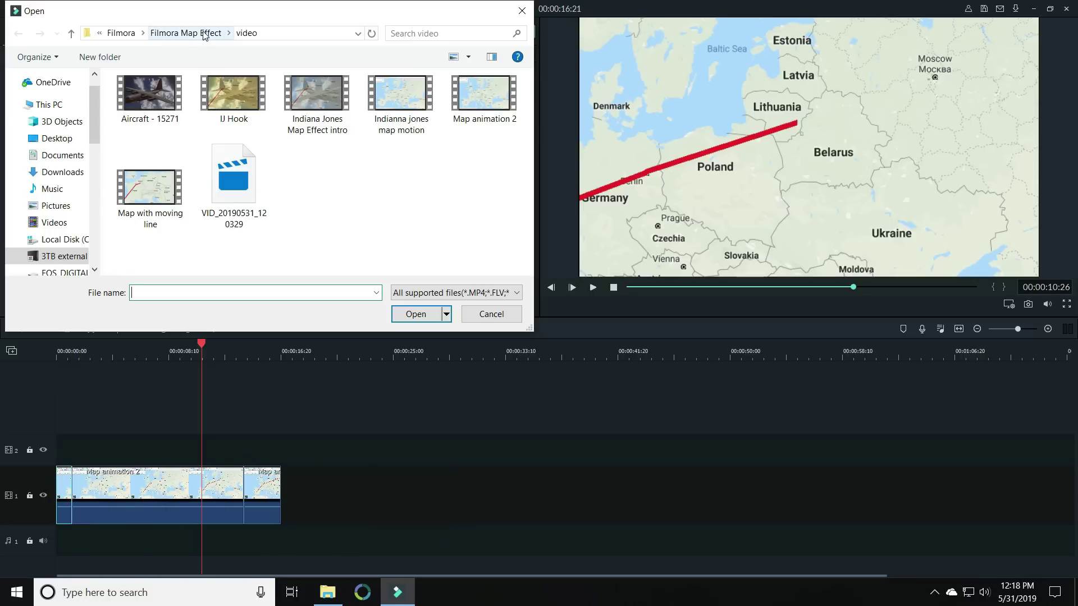
Import 'Aircraft - 15271', preview it, and place it on track 2 a little after the start.
{"action": "double_click", "coordinate": [149, 93]}
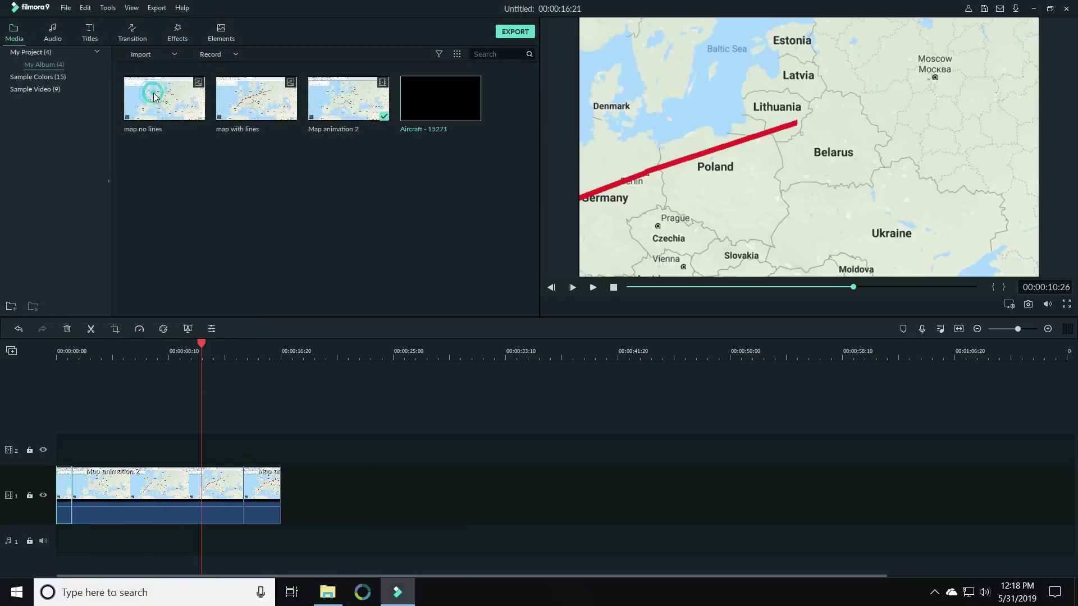
{"action": "double_click", "coordinate": [423, 115]}
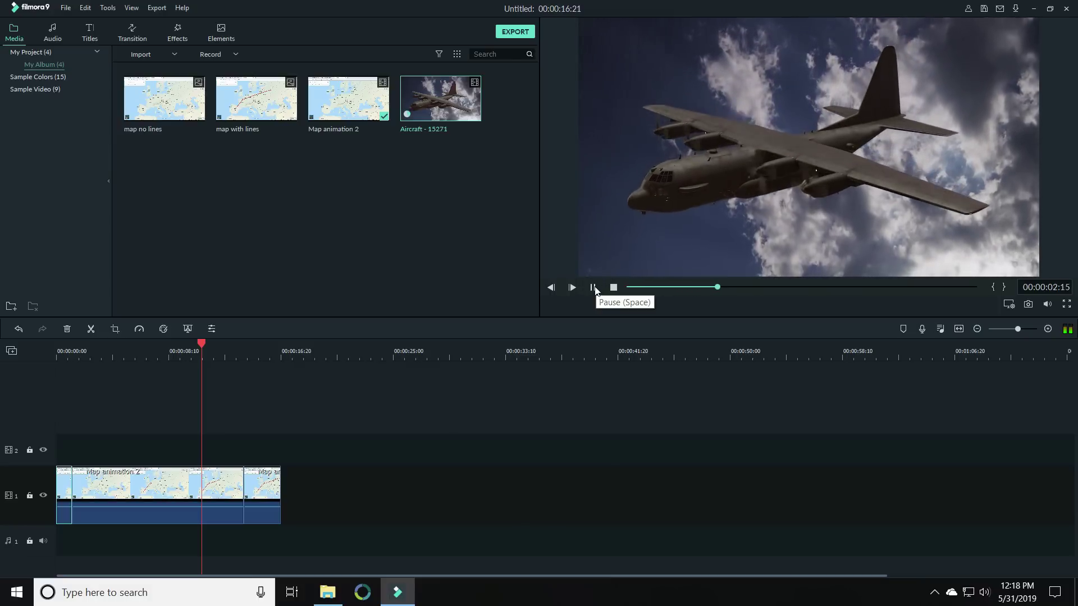
{"action": "left_click", "coordinate": [593, 288]}
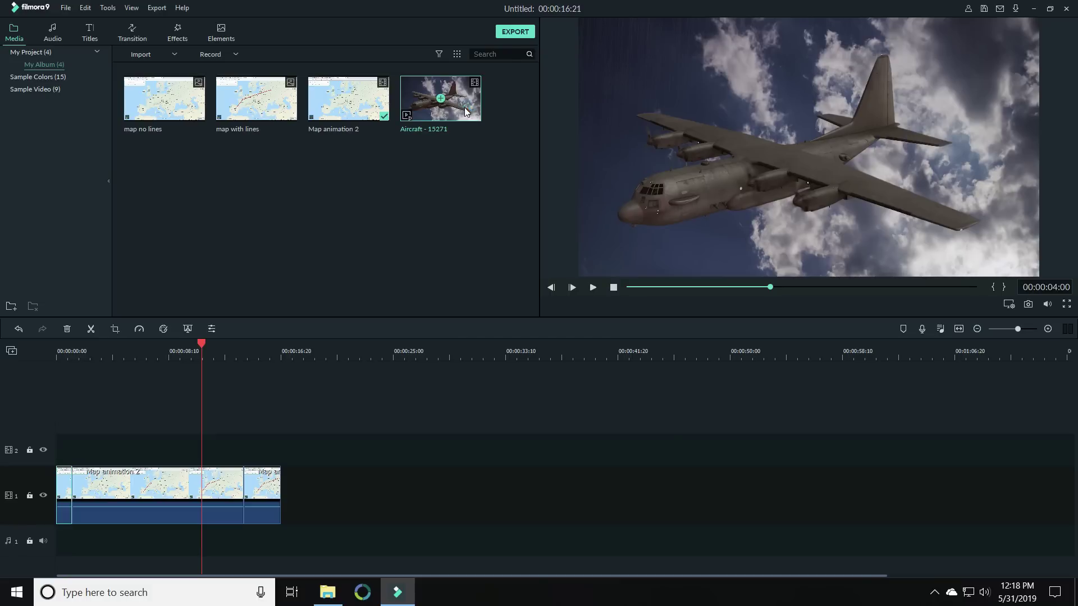
{"action": "left_click_drag", "start_coordinate": [465, 111], "coordinate": [63, 452]}
{"action": "left_click_drag", "start_coordinate": [136, 452], "coordinate": [170, 453]}
Slow the Aircraft clip to 0.77x, shift it slightly earlier, and lock video track 1.
{"action": "right_click", "coordinate": [169, 453]}
{"action": "left_click", "coordinate": [208, 314]}
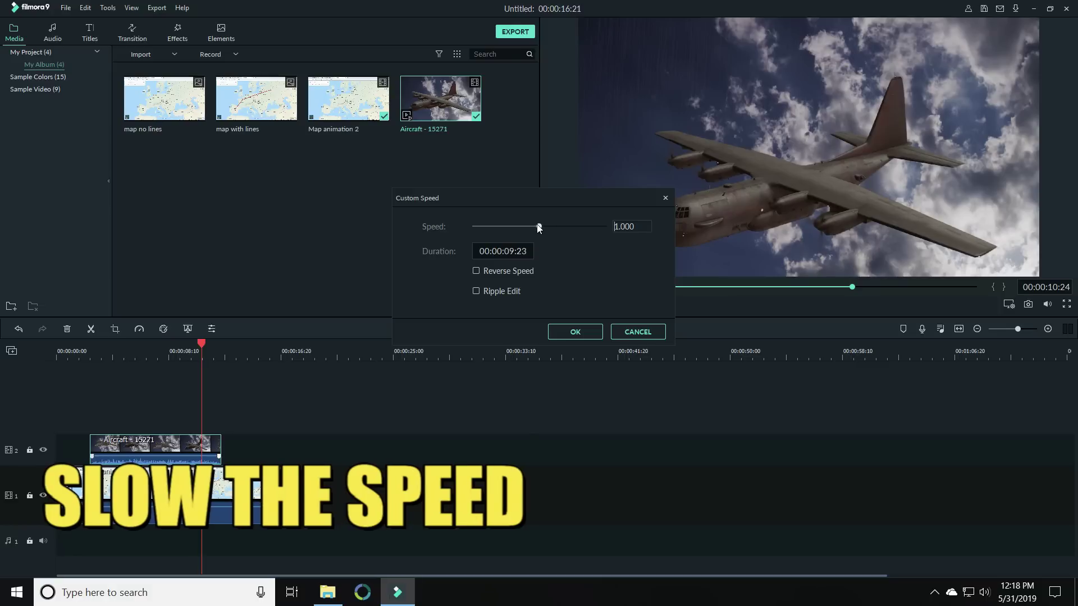
{"action": "left_click_drag", "start_coordinate": [536, 224], "coordinate": [523, 224]}
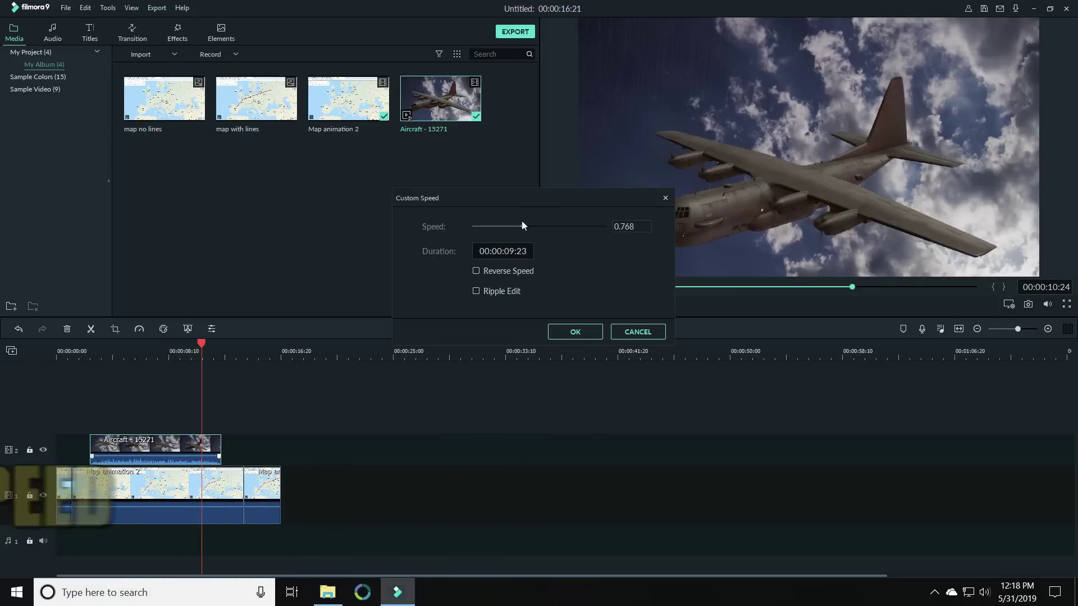
{"action": "left_click", "coordinate": [575, 332]}
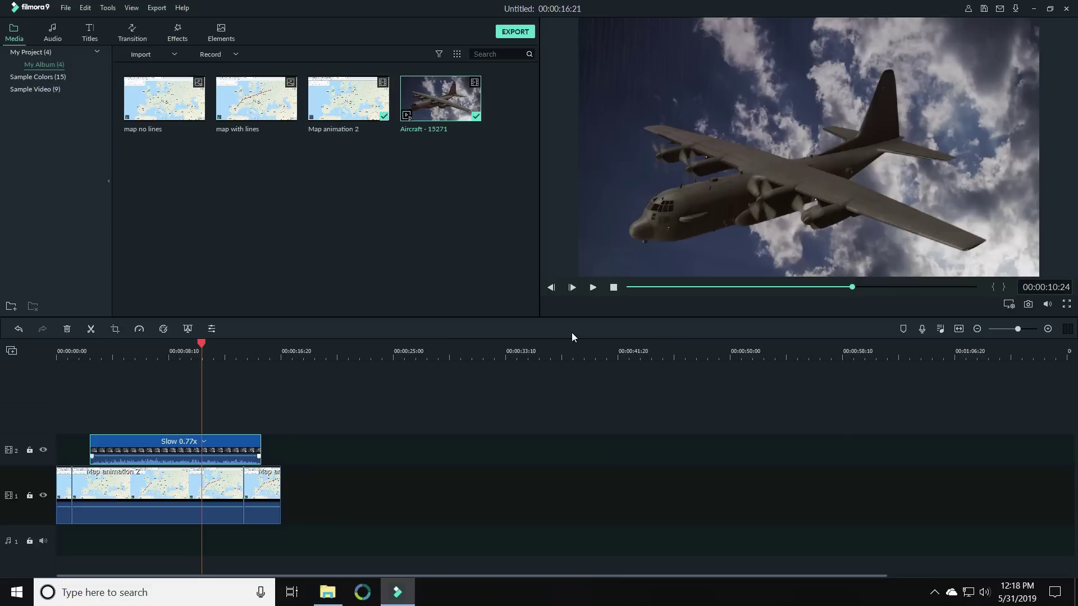
{"action": "left_click_drag", "start_coordinate": [154, 440], "coordinate": [136, 440]}
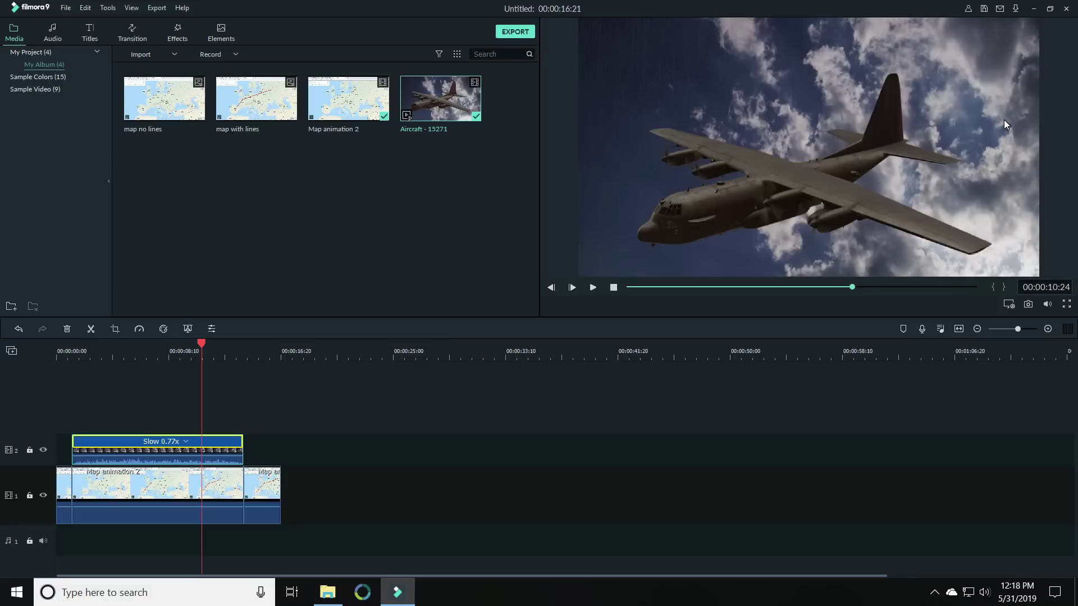
{"action": "left_click", "coordinate": [29, 496]}
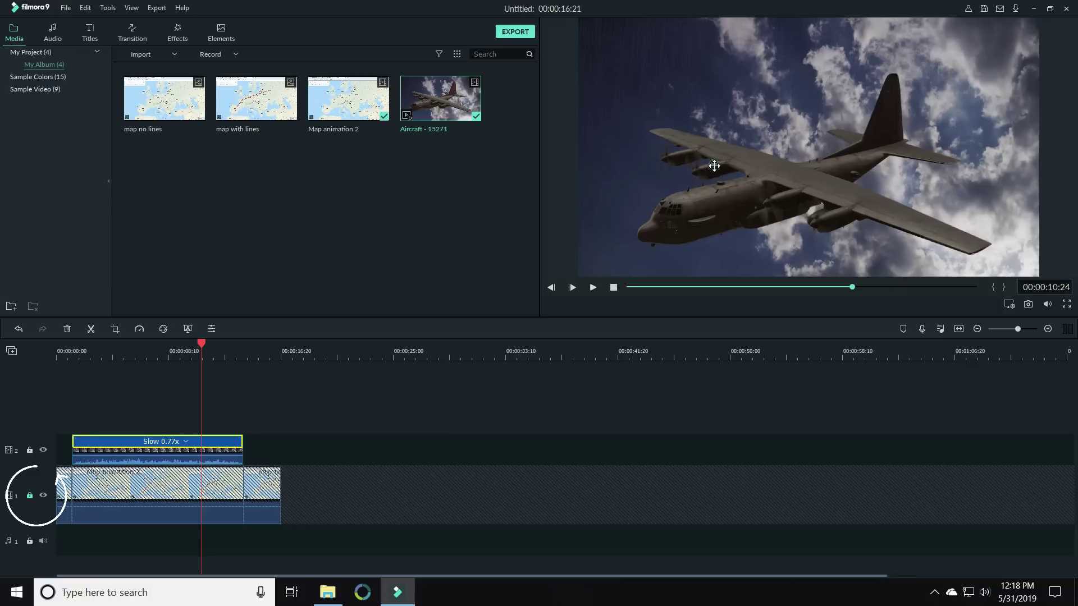
Mirror the Aircraft overlay to face right, stretch it across the full frame, and preview it.
{"action": "double_click", "coordinate": [719, 167]}
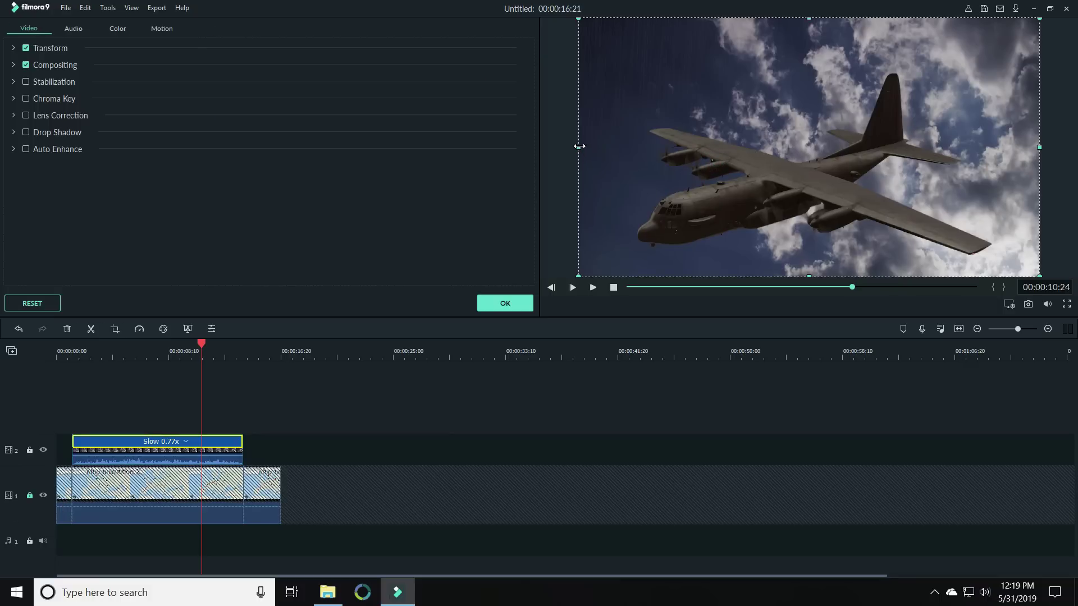
{"action": "left_click_drag", "start_coordinate": [581, 147], "coordinate": [894, 147]}
{"action": "left_click_drag", "start_coordinate": [1039, 146], "coordinate": [576, 134]}
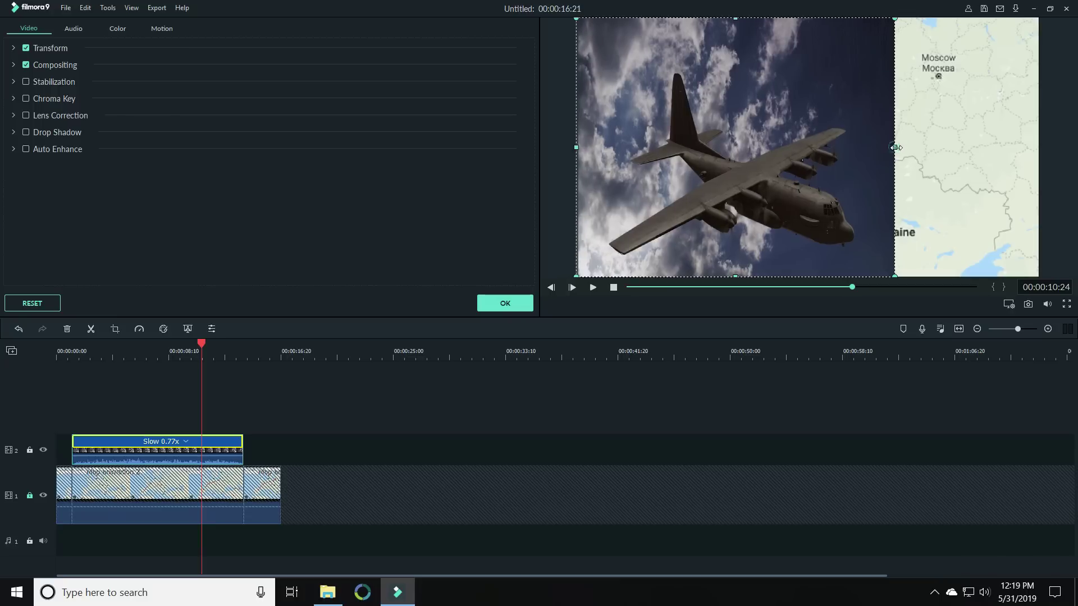
{"action": "left_click_drag", "start_coordinate": [898, 148], "coordinate": [1043, 144]}
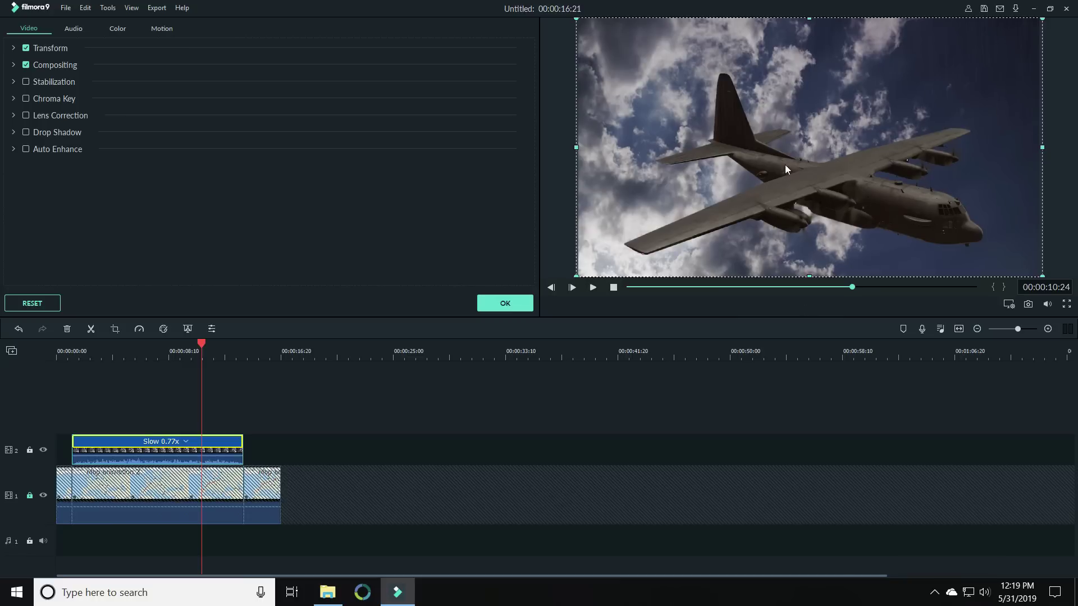
{"action": "left_click", "coordinate": [701, 287]}
{"action": "left_click", "coordinate": [593, 287]}
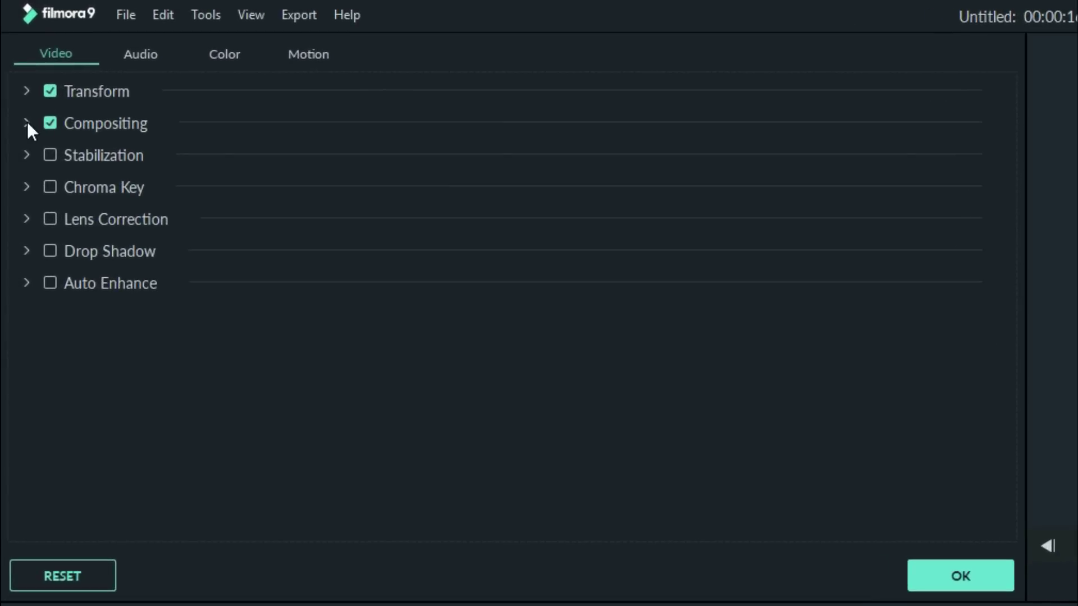
Lower the Aircraft overlay's Compositing opacity to 47.59%.
{"action": "left_click", "coordinate": [26, 122]}
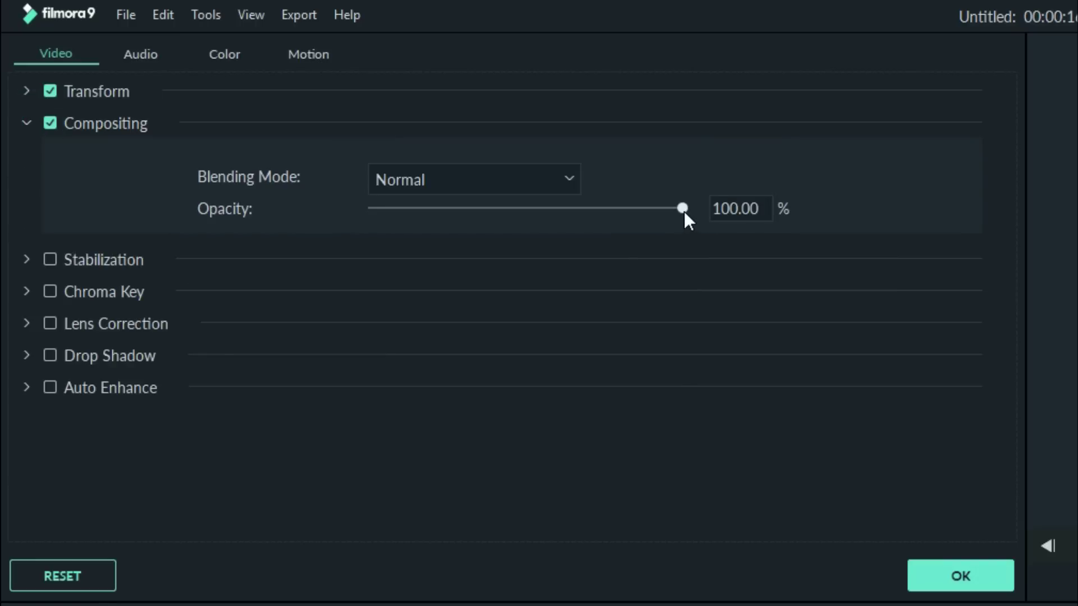
{"action": "left_click_drag", "start_coordinate": [683, 210], "coordinate": [585, 209]}
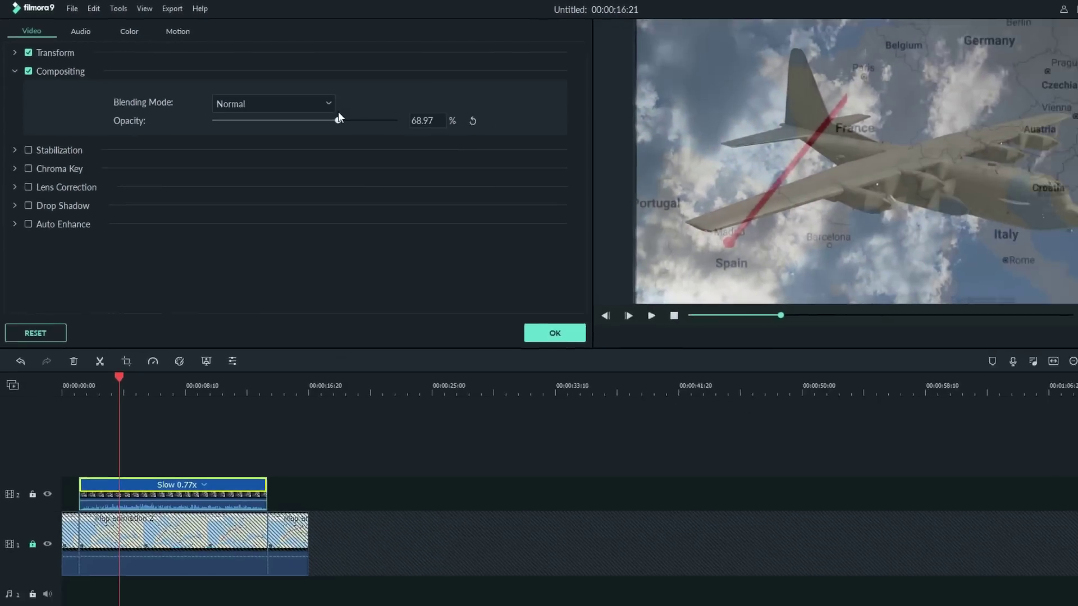
{"action": "left_click_drag", "start_coordinate": [339, 116], "coordinate": [274, 93]}
Replay the animation from the start to check the blend, then apply the opacity setting.
{"action": "left_click", "coordinate": [593, 288]}
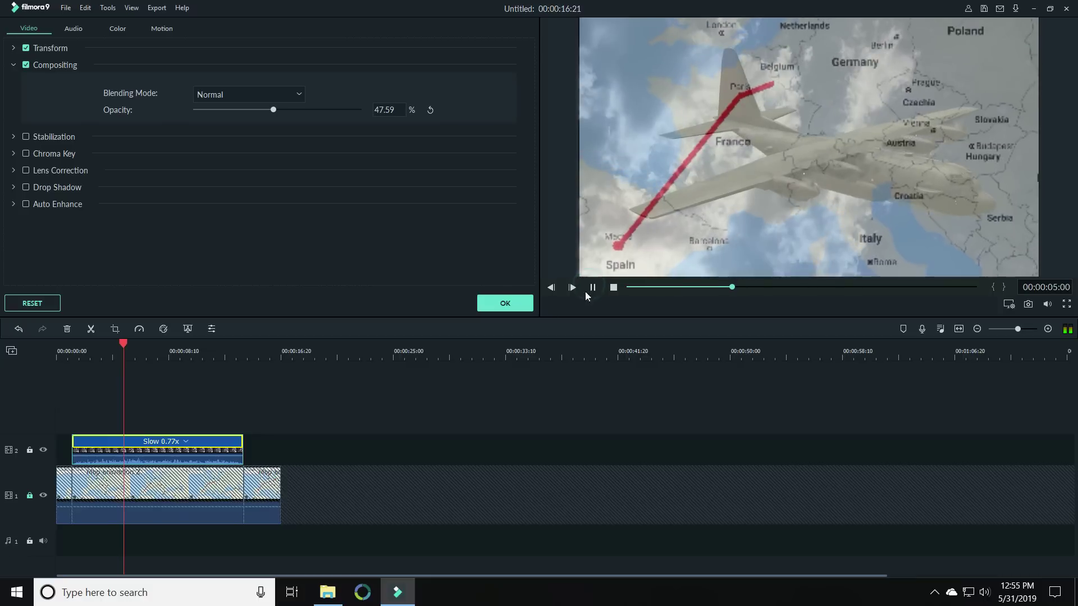
{"action": "key", "text": "space"}
{"action": "left_click", "coordinate": [63, 352]}
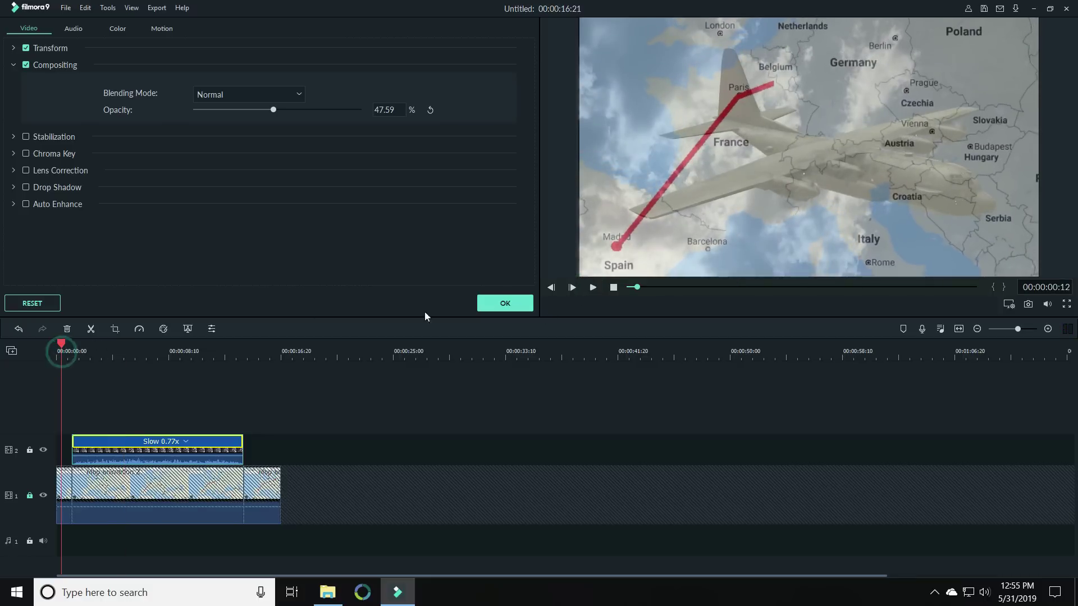
{"action": "left_click", "coordinate": [593, 287]}
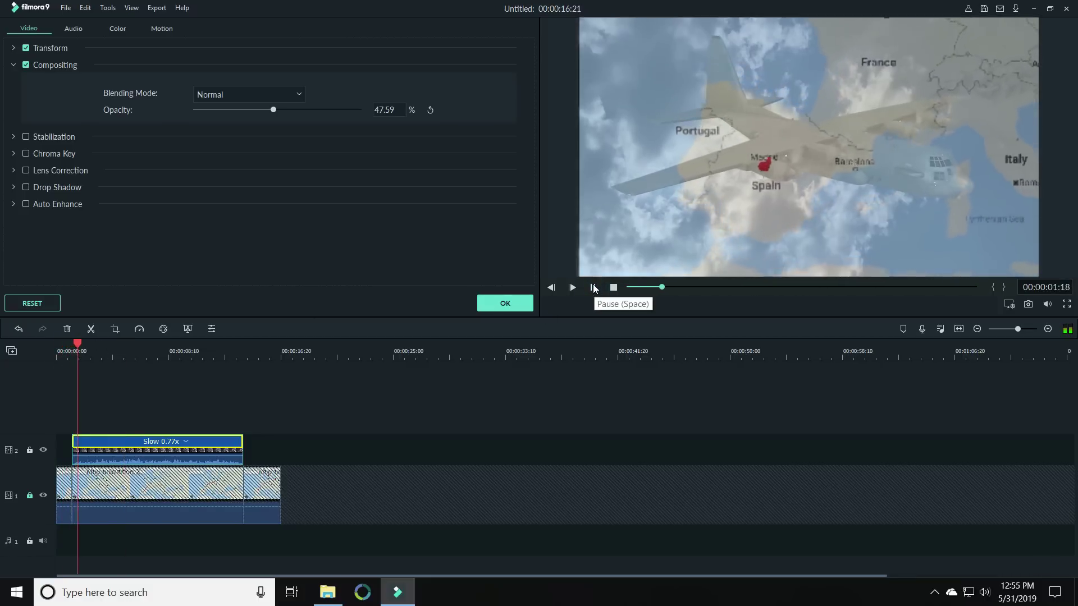
{"action": "left_click", "coordinate": [593, 287]}
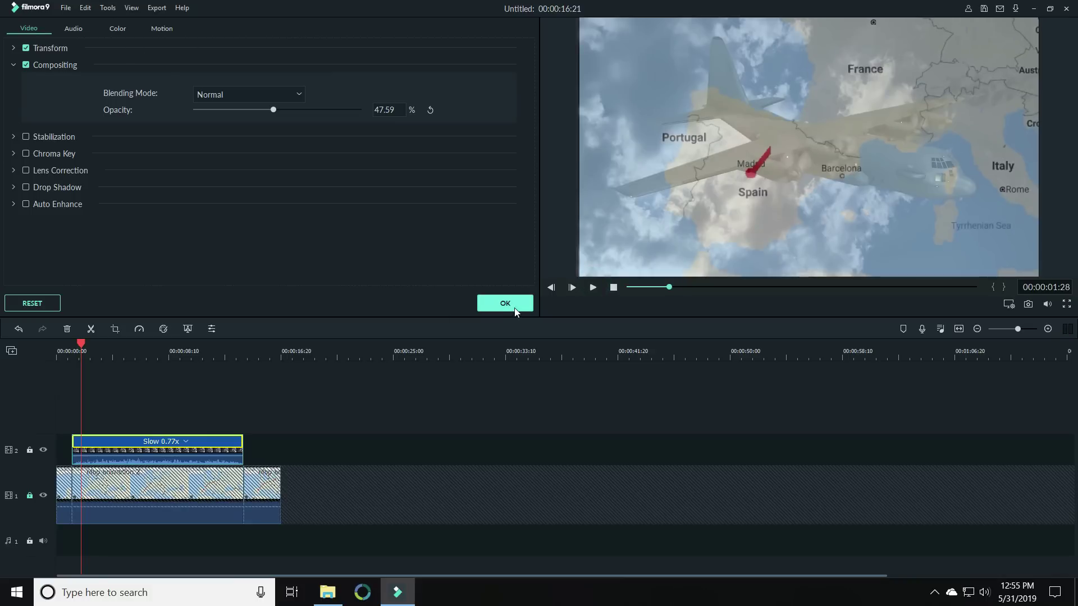
{"action": "left_click", "coordinate": [505, 304]}
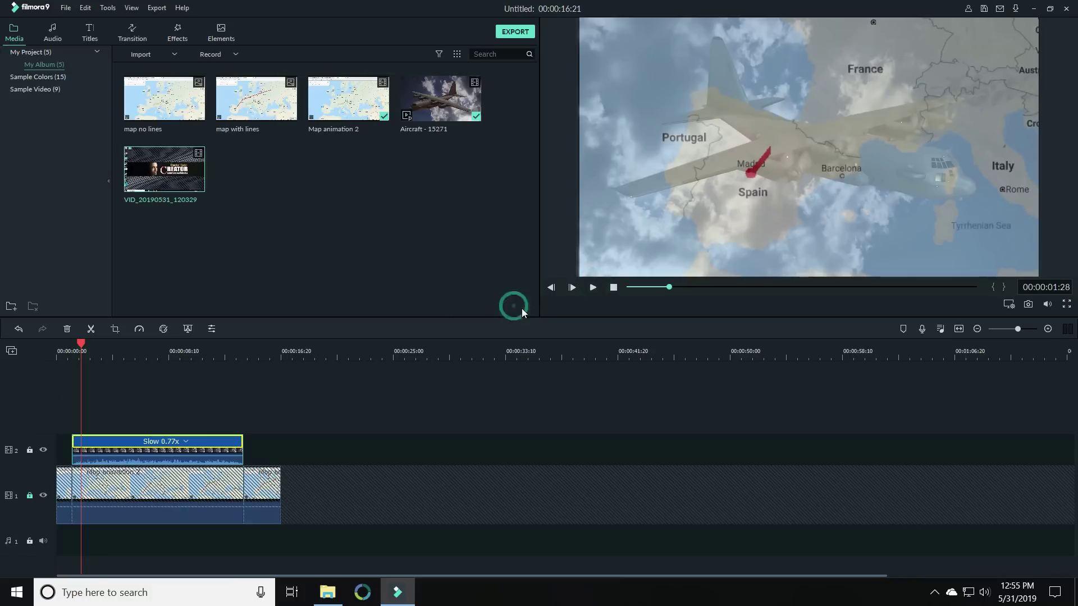
Add a Dissolve transition to the plane clip's start and preview it fading in.
{"action": "left_click", "coordinate": [135, 38]}
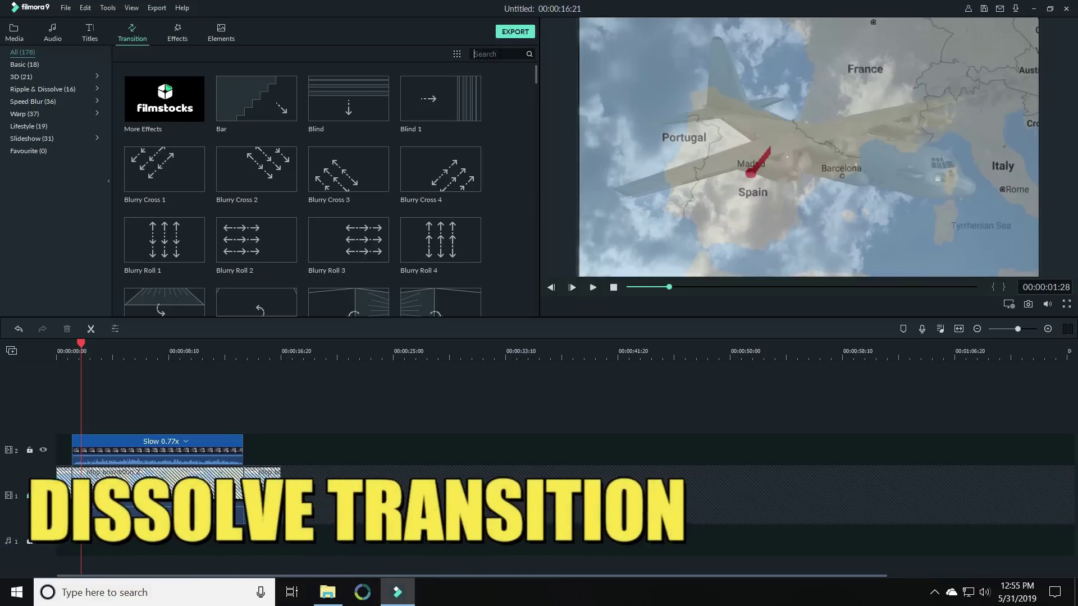
{"action": "type", "text": "dissolve"}
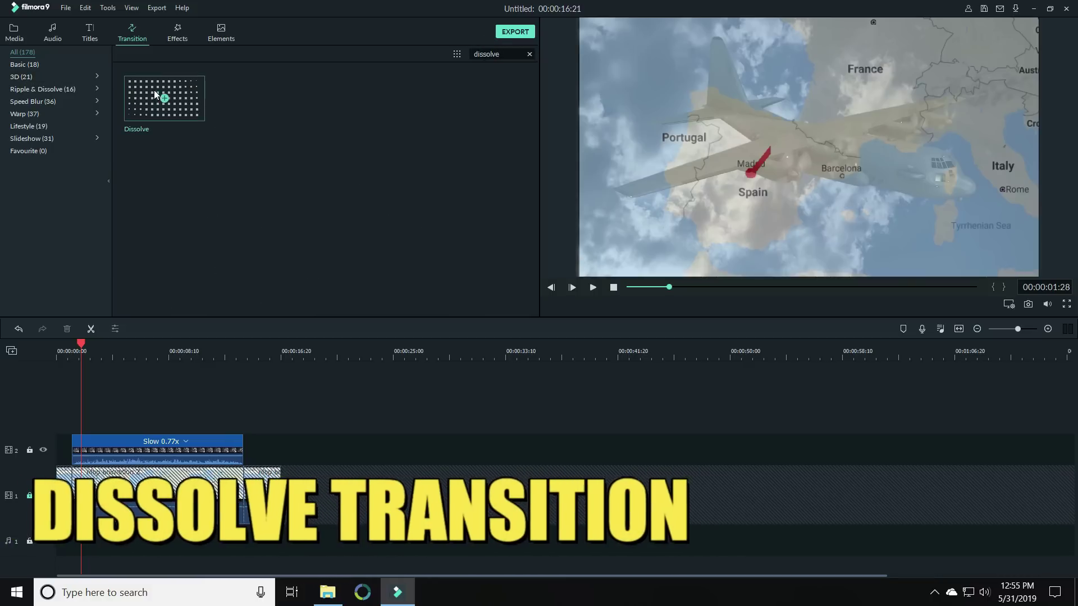
{"action": "left_click_drag", "start_coordinate": [152, 93], "coordinate": [86, 446]}
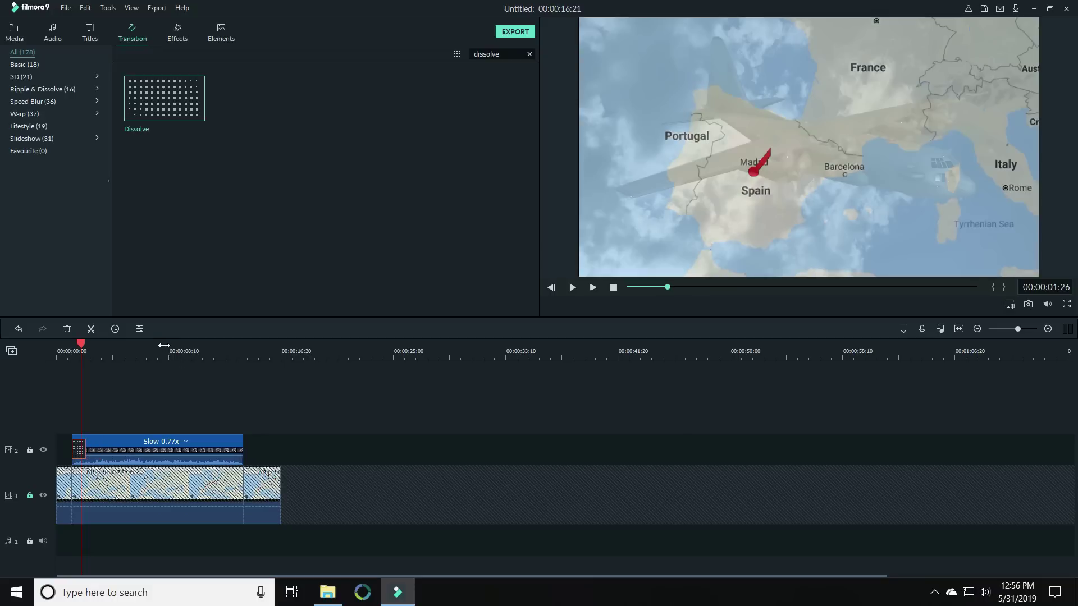
{"action": "left_click_drag", "start_coordinate": [163, 345], "coordinate": [438, 349]}
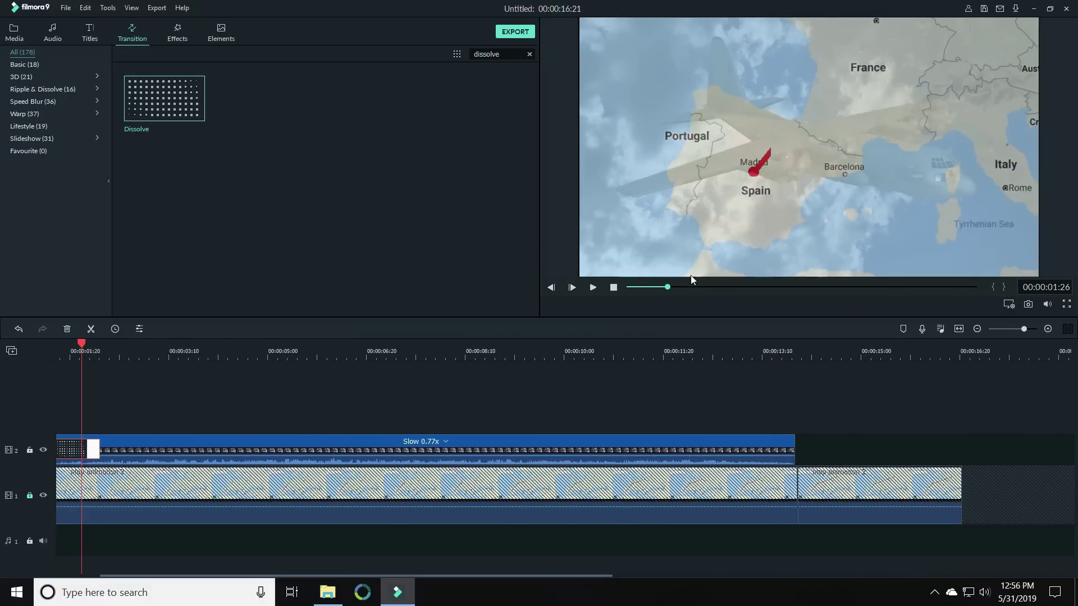
{"action": "left_click_drag", "start_coordinate": [666, 291], "coordinate": [640, 288]}
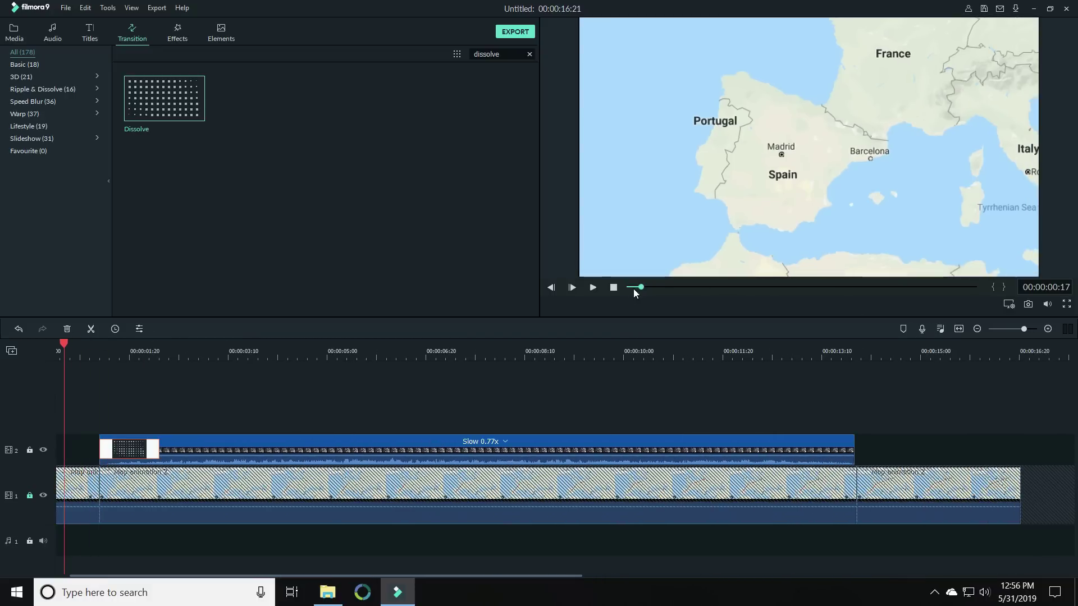
{"action": "left_click", "coordinate": [595, 288]}
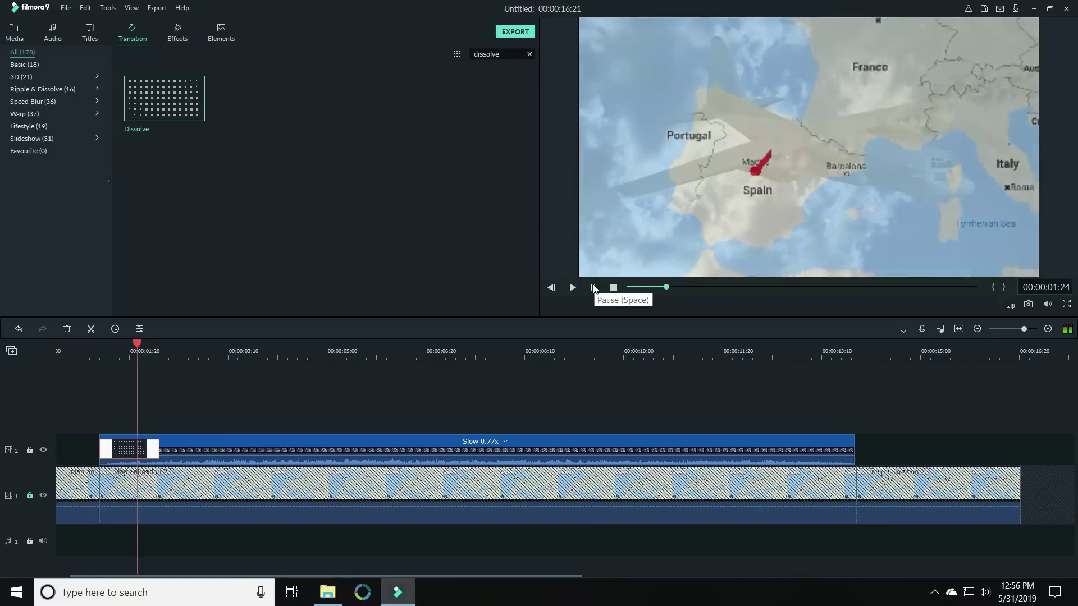
{"action": "left_click", "coordinate": [594, 287]}
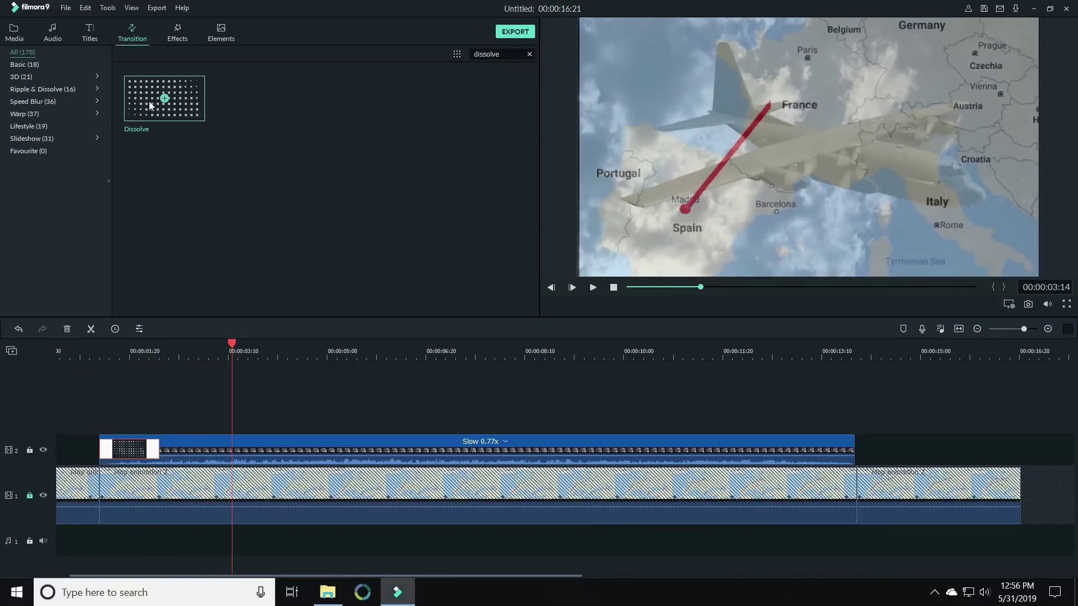
Add a Dissolve transition to the plane clip's end and preview it fading out.
{"action": "left_click_drag", "start_coordinate": [150, 105], "coordinate": [781, 445]}
{"action": "left_click", "coordinate": [781, 445]}
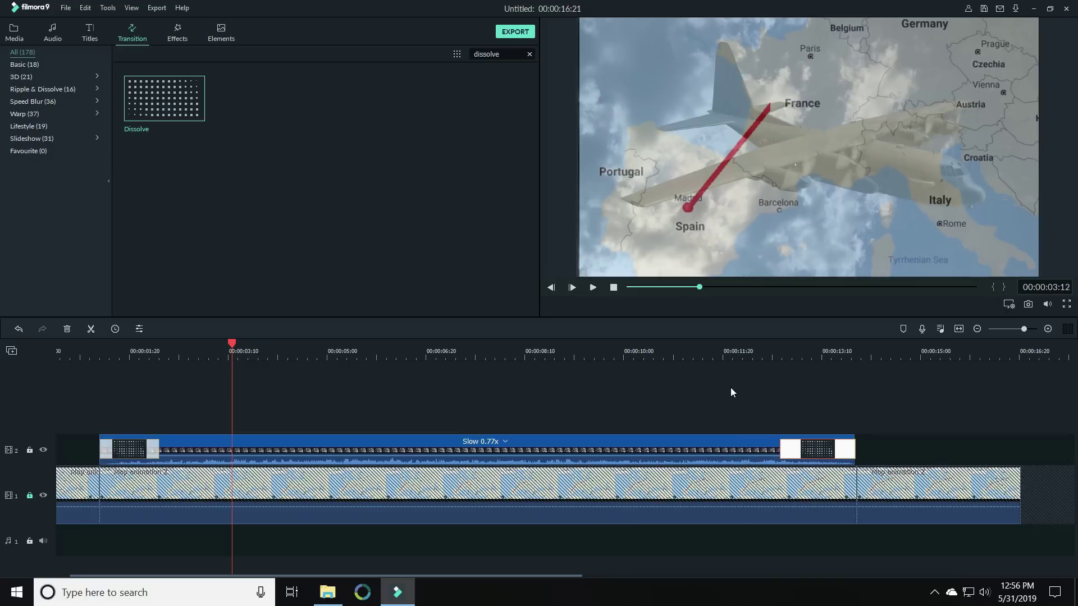
{"action": "left_click", "coordinate": [711, 354]}
{"action": "left_click", "coordinate": [593, 287]}
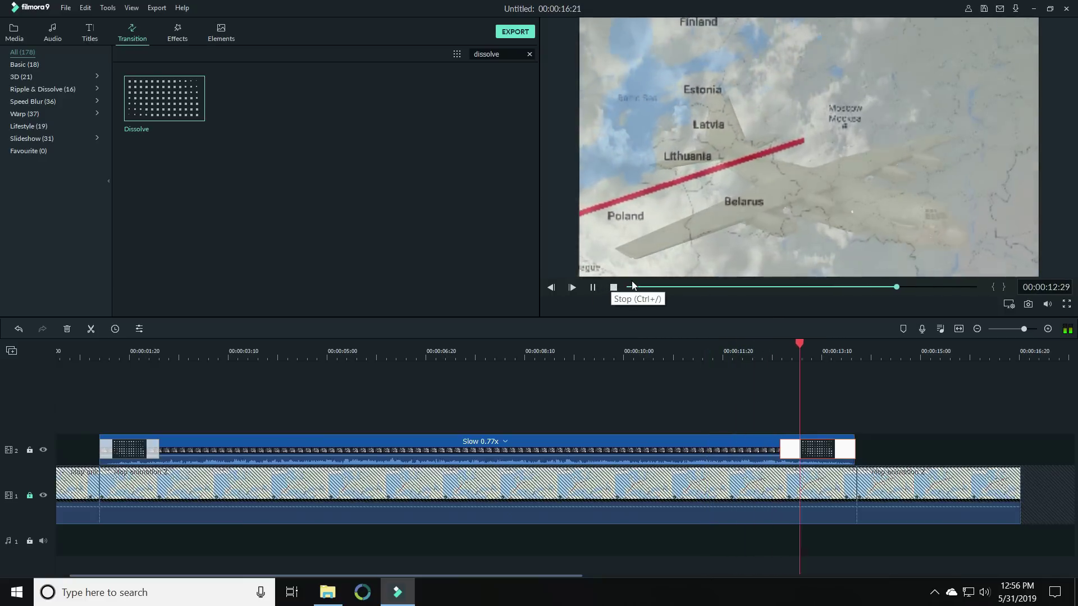
{"action": "left_click", "coordinate": [592, 287]}
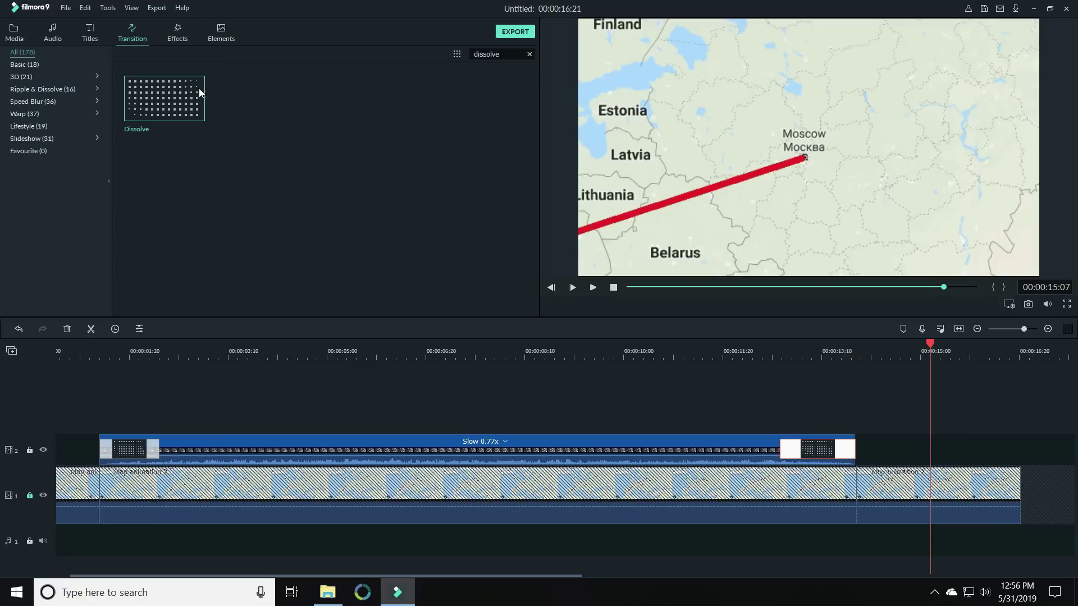
Import Bus_Da_Blockbuster from the Filmora Map Effect folder onto audio track 1 and play the project.
{"action": "left_click", "coordinate": [16, 34]}
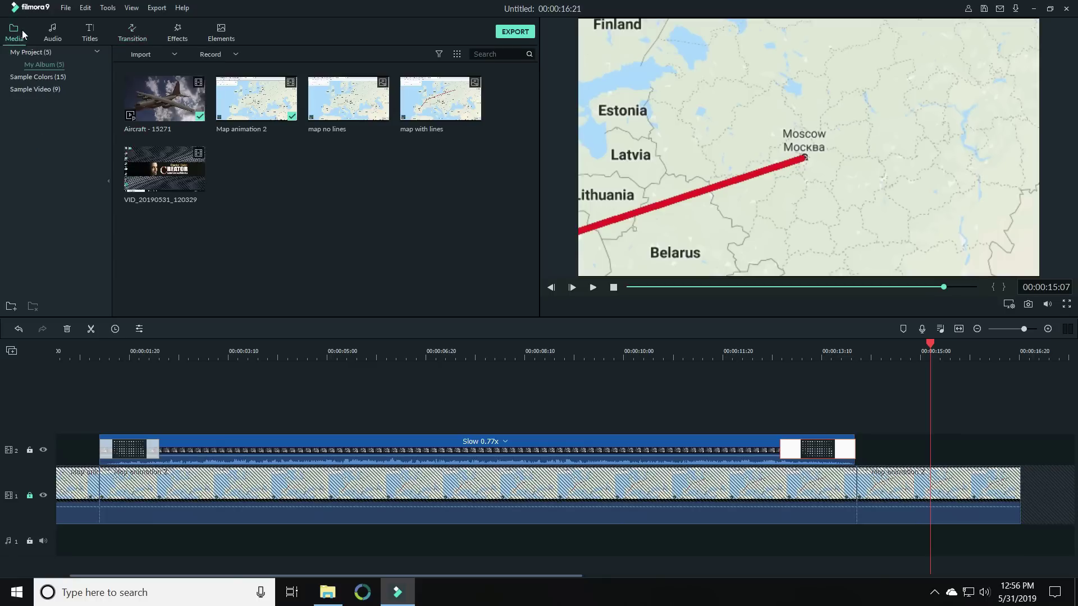
{"action": "left_click", "coordinate": [175, 55]}
{"action": "left_click", "coordinate": [163, 68]}
{"action": "key", "text": "alt+Up"}
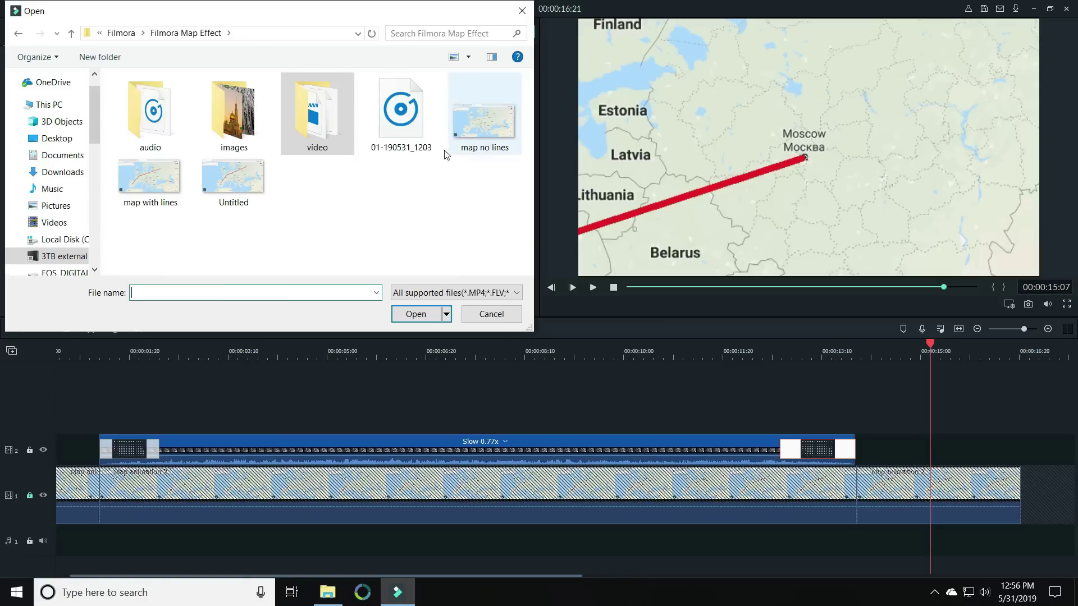
{"action": "double_click", "coordinate": [371, 135]}
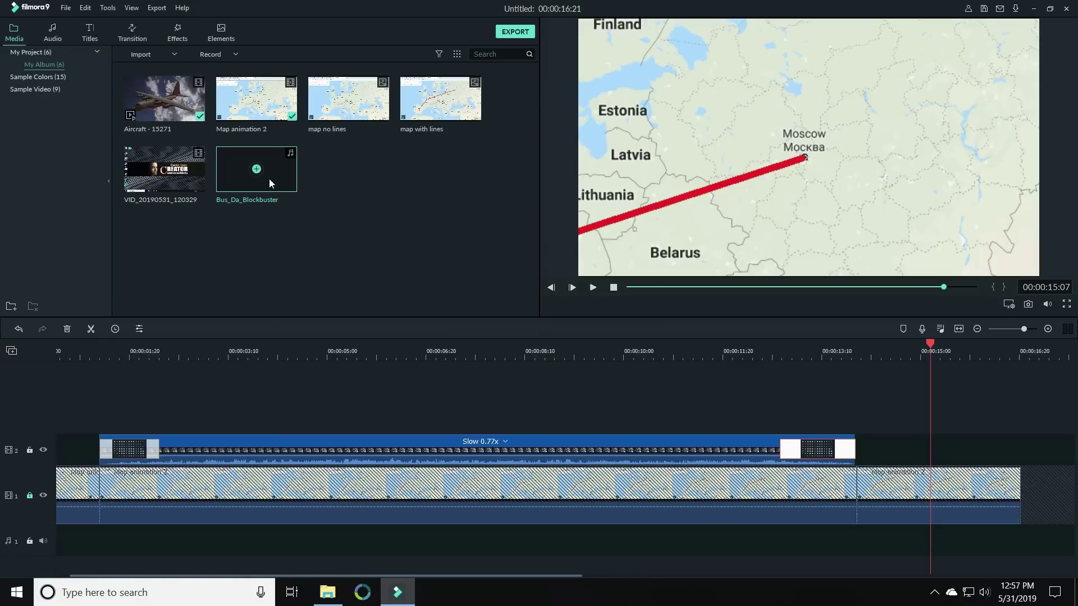
{"action": "left_click_drag", "start_coordinate": [274, 185], "coordinate": [65, 530]}
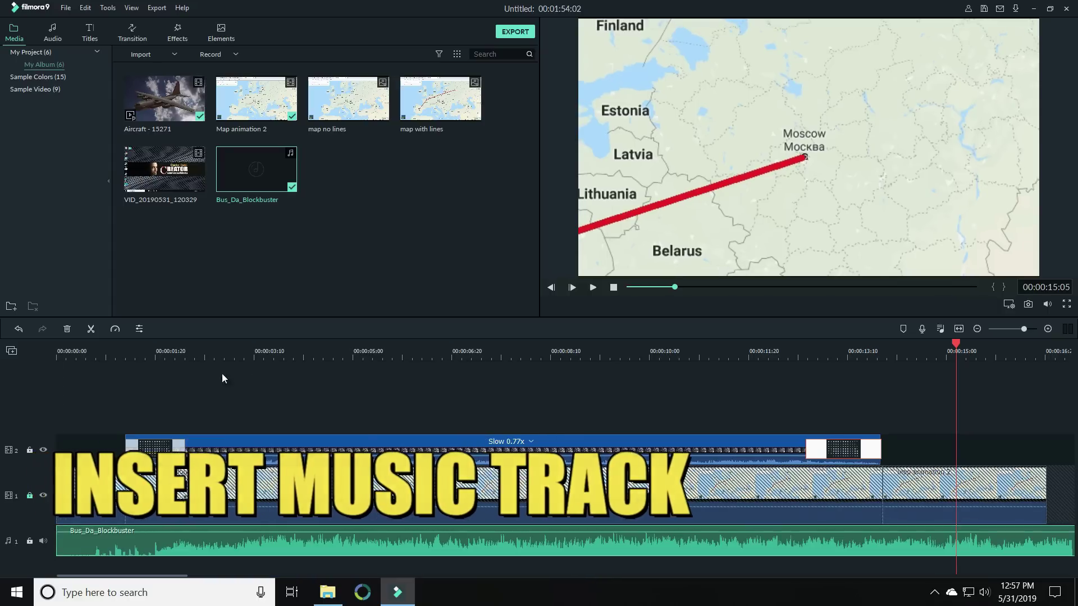
{"action": "left_click", "coordinate": [593, 287]}
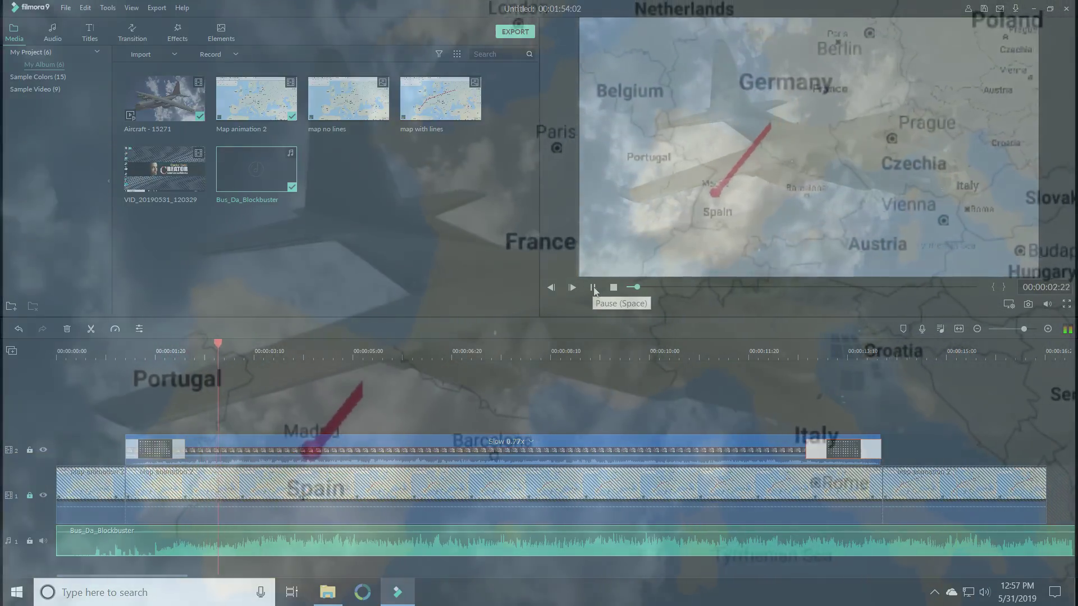